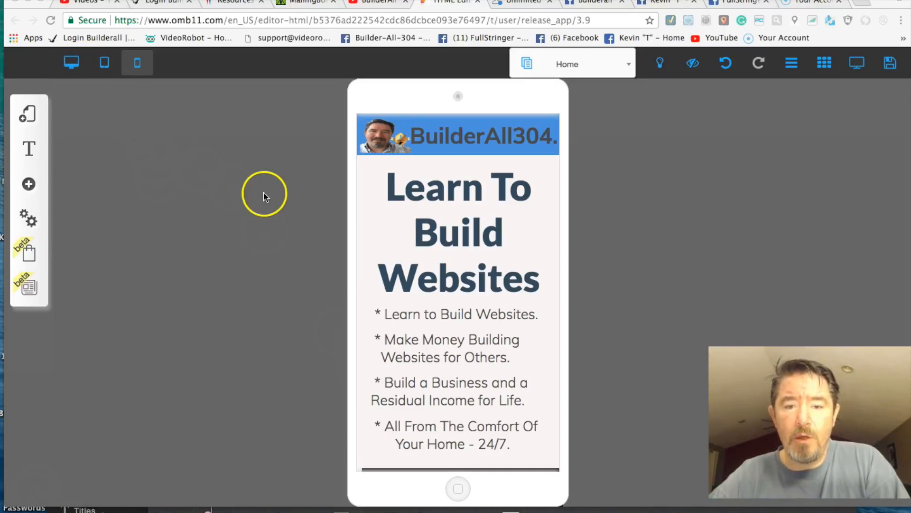
Step: Review the Home page's mobile layout from the header down to the embedded videos, and return to its beginning
scroll(458, 226, down, 15)
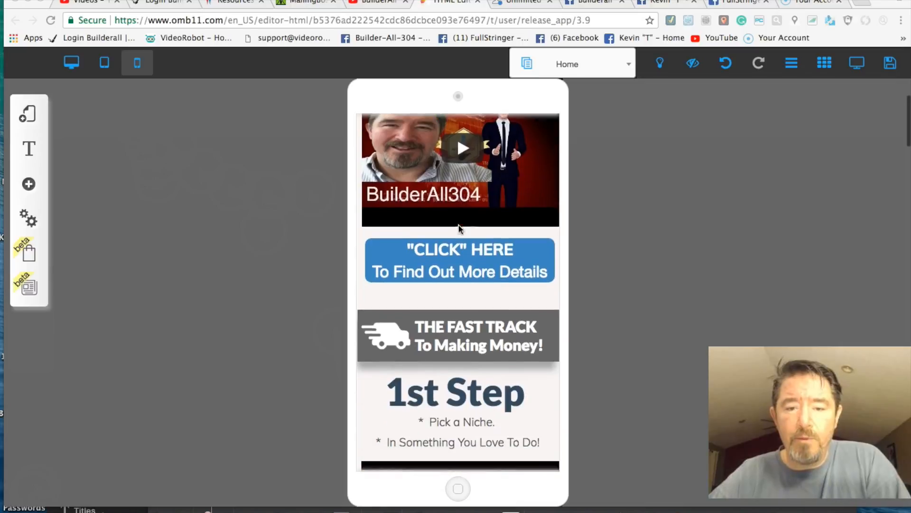
scroll(459, 227, down, 15)
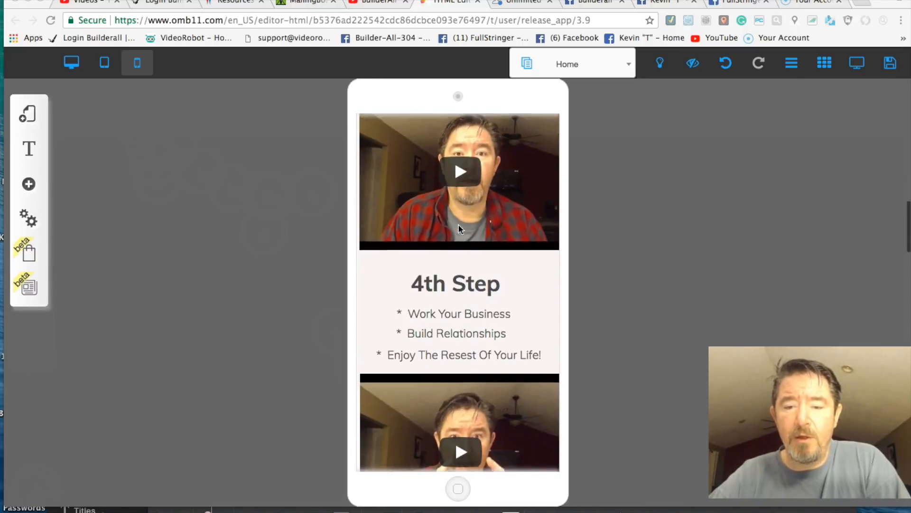
scroll(459, 225, down, 15)
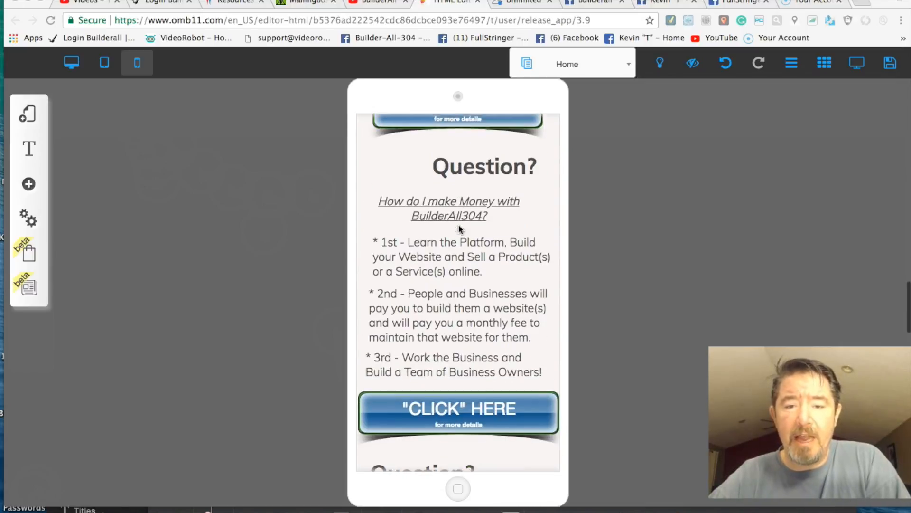
scroll(458, 228, down, 15)
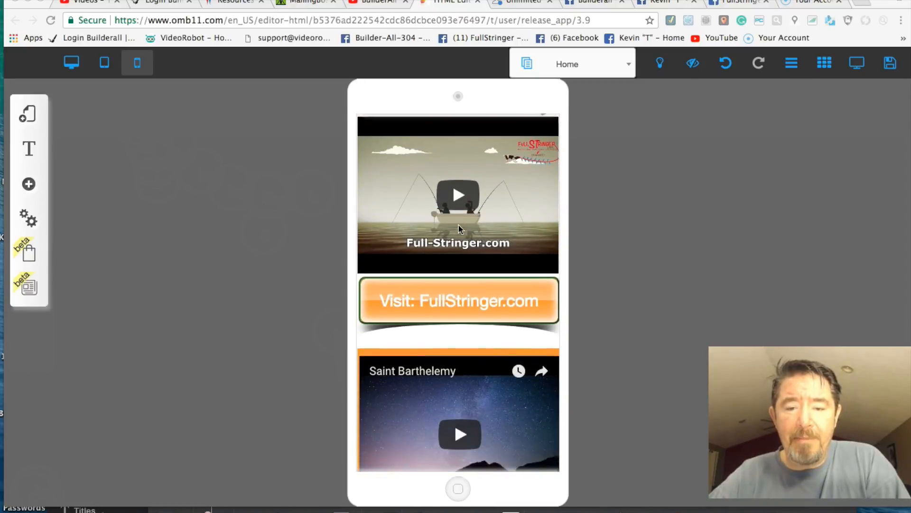
scroll(458, 230, up, 20)
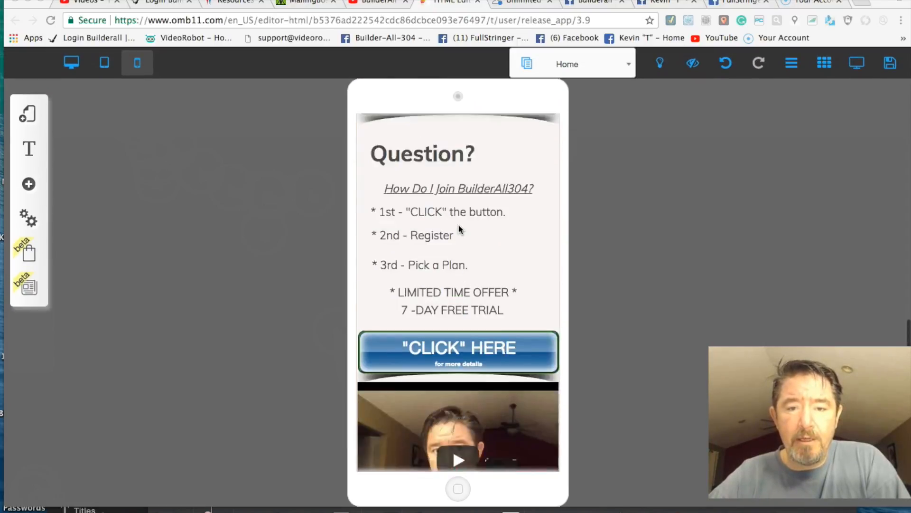
scroll(458, 228, up, 10)
click(155, 133)
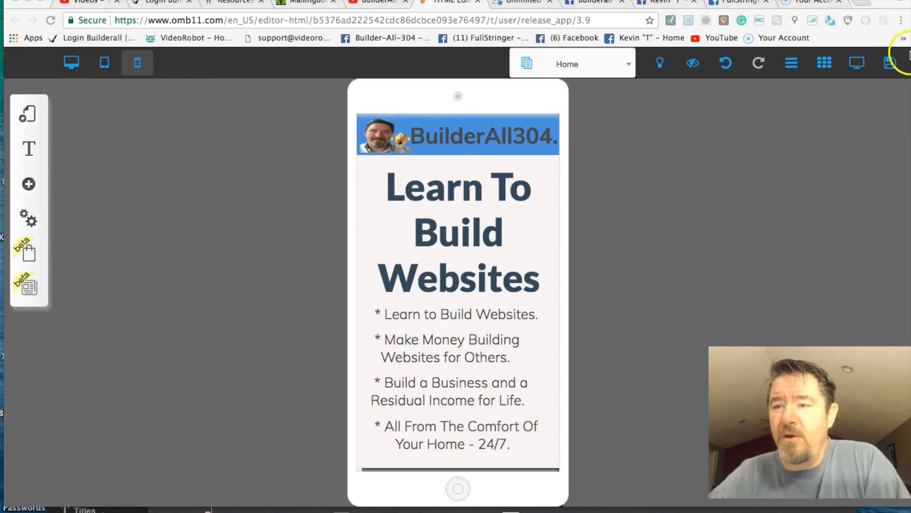
Step: Save the site changes, switch the editor to the desktop layout and postpone the iCloud connection notice
click(891, 63)
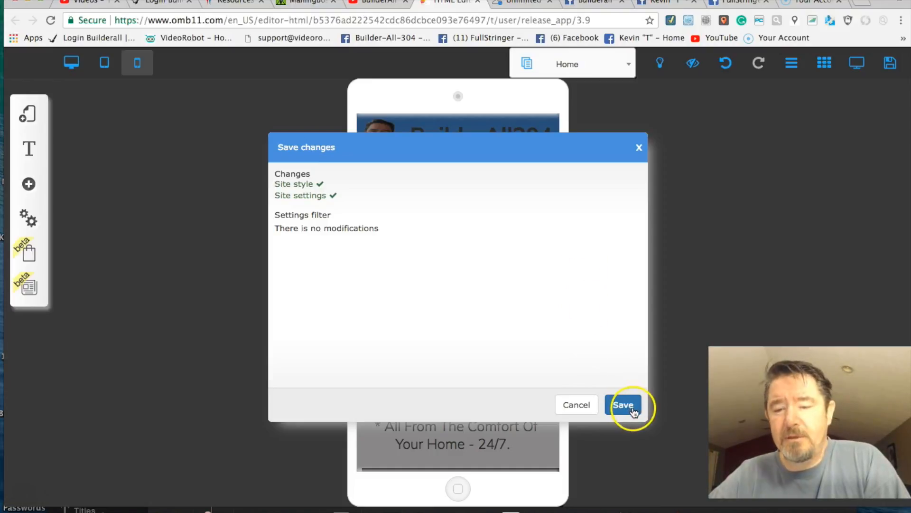
click(633, 410)
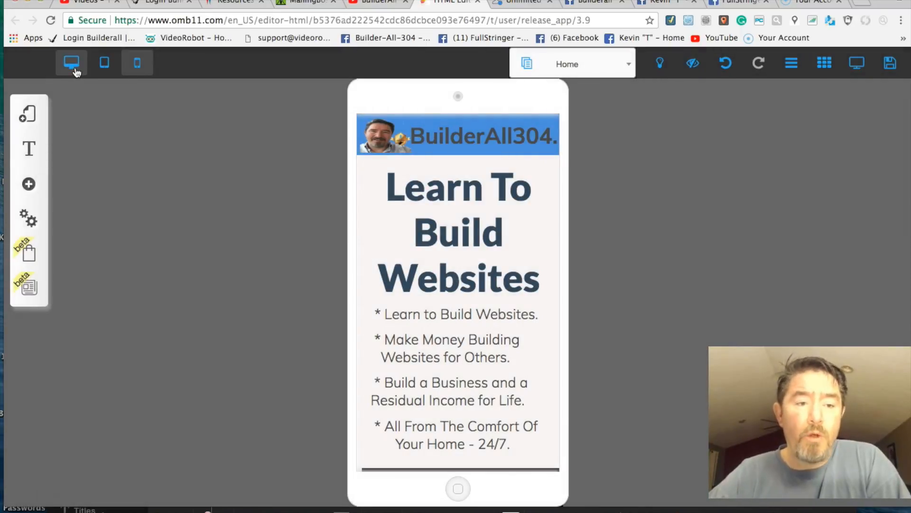
click(72, 63)
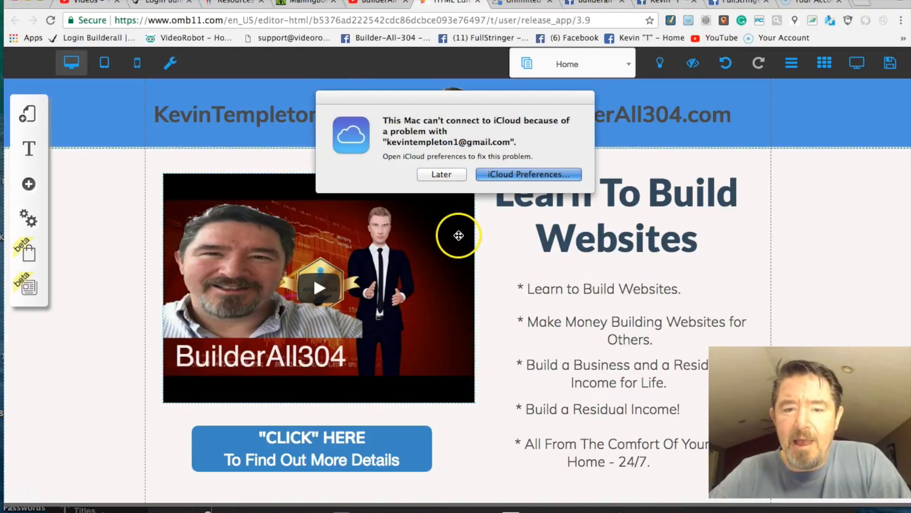
click(449, 177)
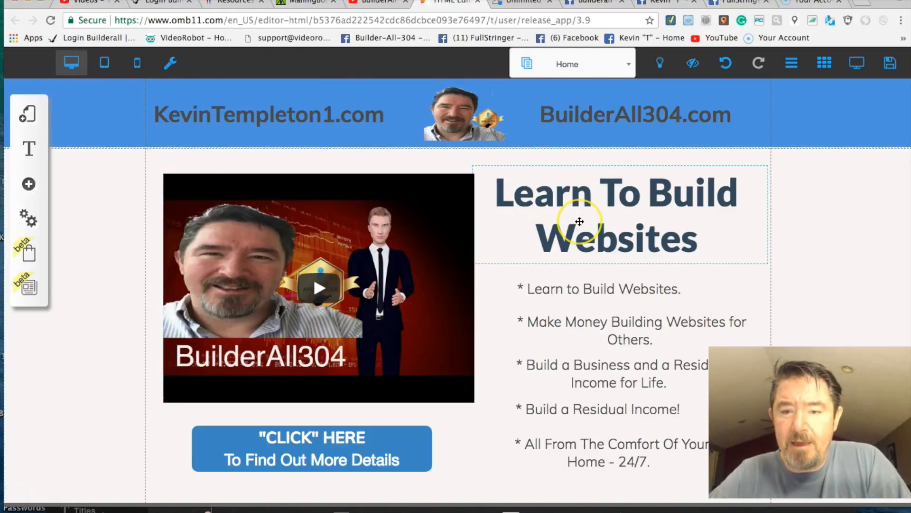
Step: Reposition the 1st Step heading and its description text beneath the first video in The 4 Steps to Success section
scroll(580, 222, down, 2)
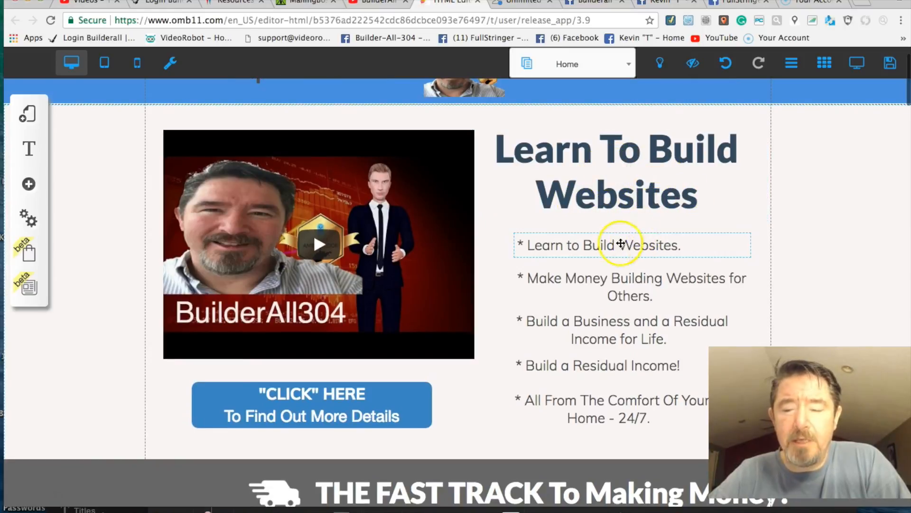
scroll(602, 319, down, 5)
scroll(600, 324, down, 1)
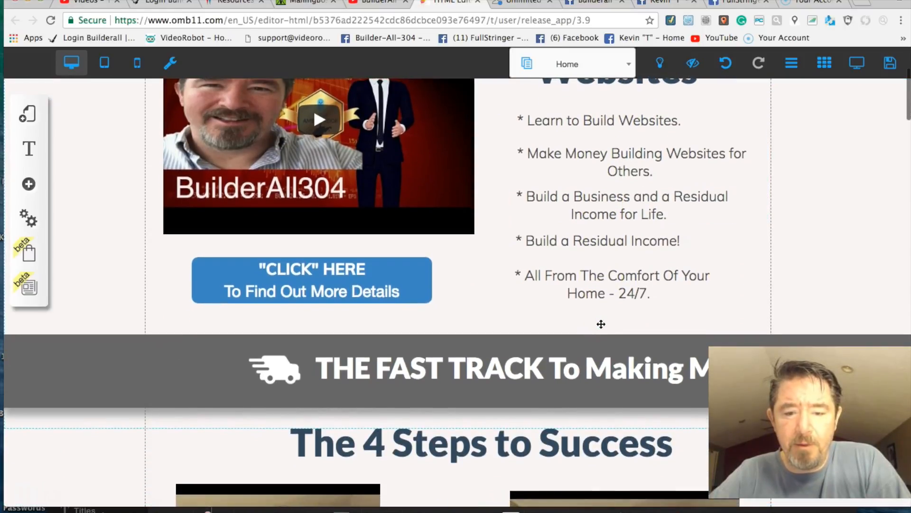
scroll(601, 324, down, 10)
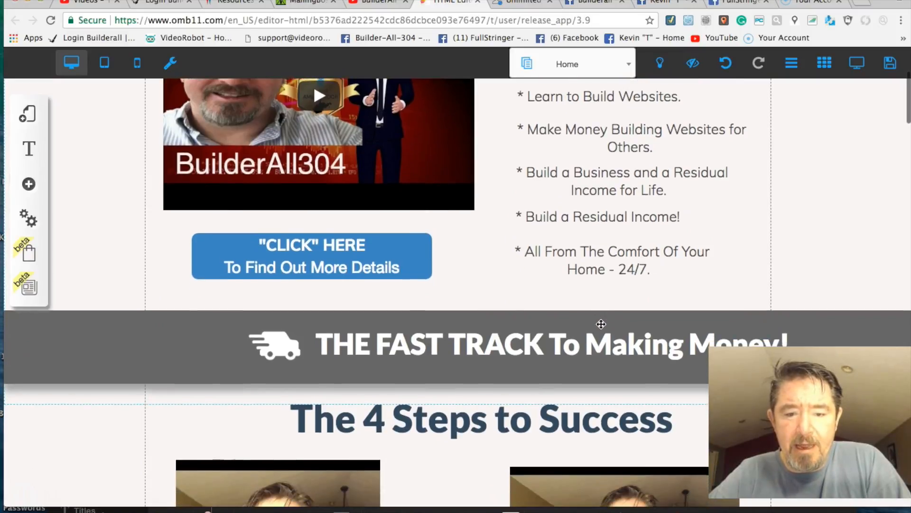
scroll(601, 324, down, 3)
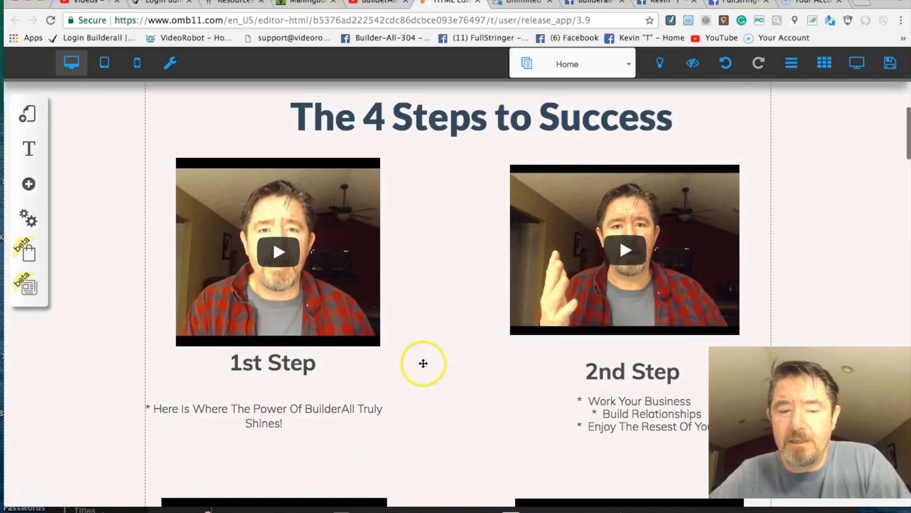
drag(329, 412, 336, 406)
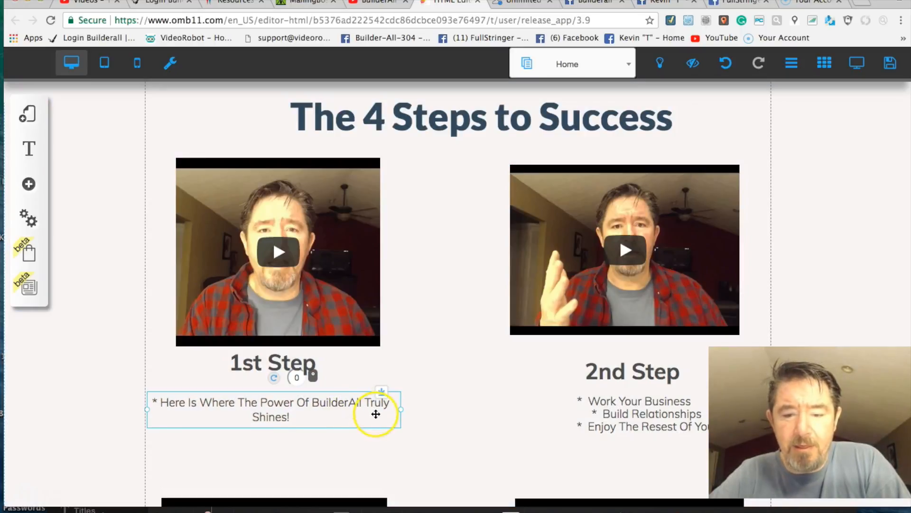
drag(313, 367, 296, 408)
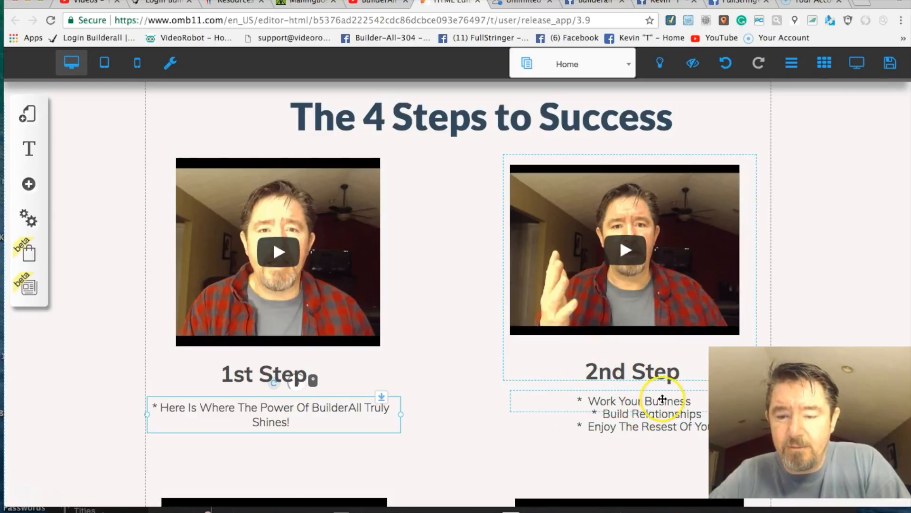
Step: Line up the three bullet lines under the 2nd Step heading on their starting edge with even vertical spacing
drag(669, 397, 654, 399)
drag(656, 430, 622, 399)
click(624, 416)
click(625, 400)
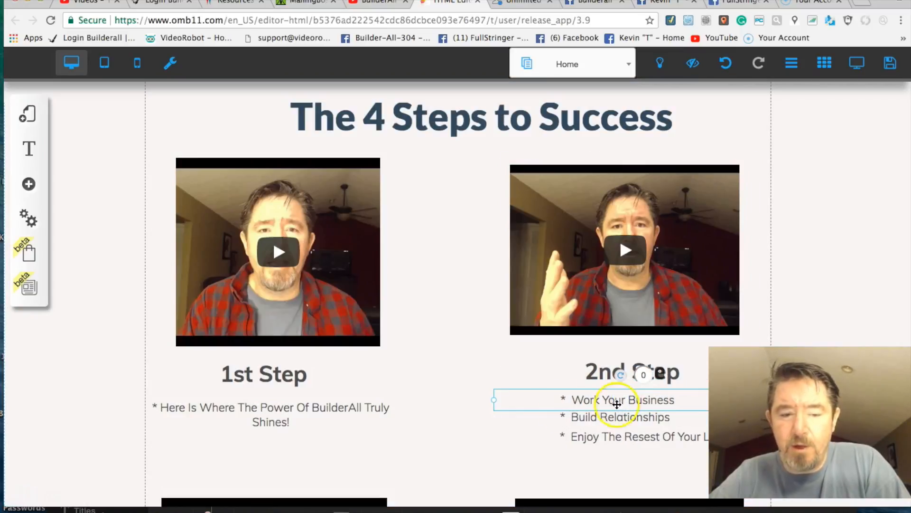
Step: Show the rulers around the page for aligning the 1st Step and 2nd Step content
scroll(482, 406, down, 3)
scroll(483, 406, down, 10)
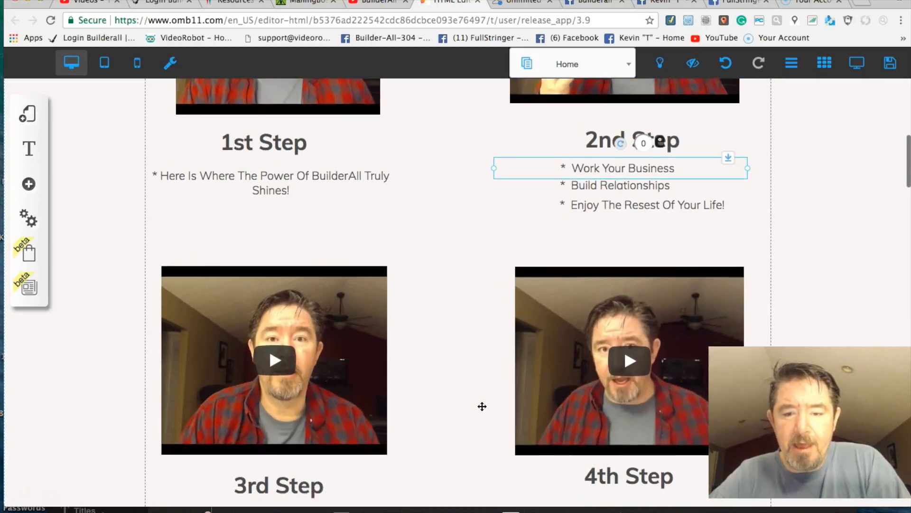
scroll(482, 406, down, 2)
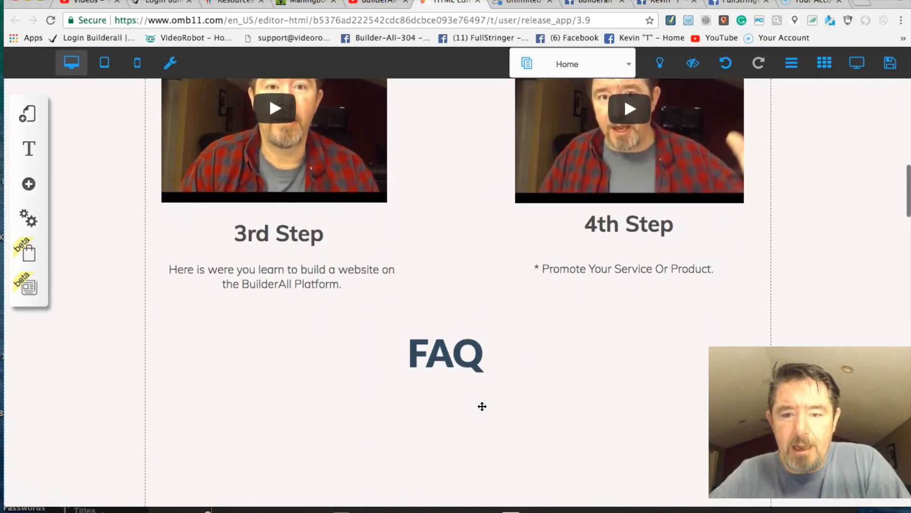
scroll(482, 407, up, 10)
scroll(482, 406, down, 1)
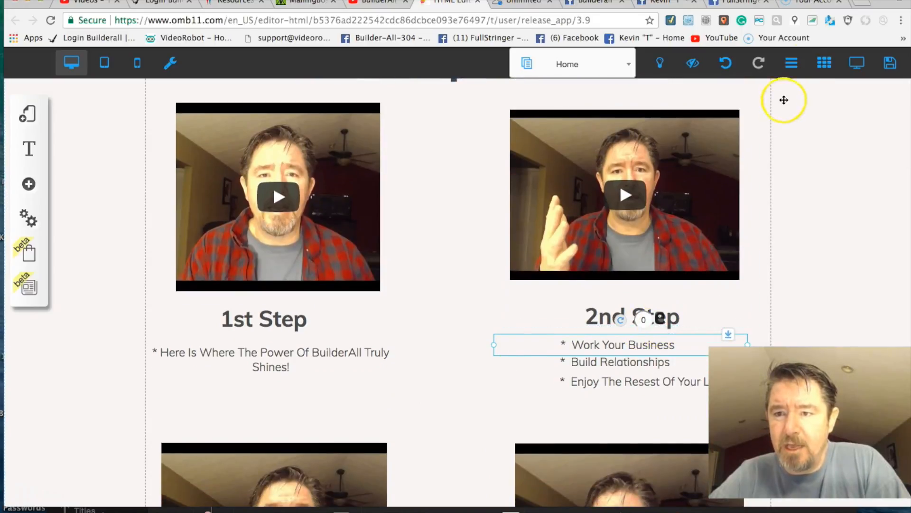
click(797, 72)
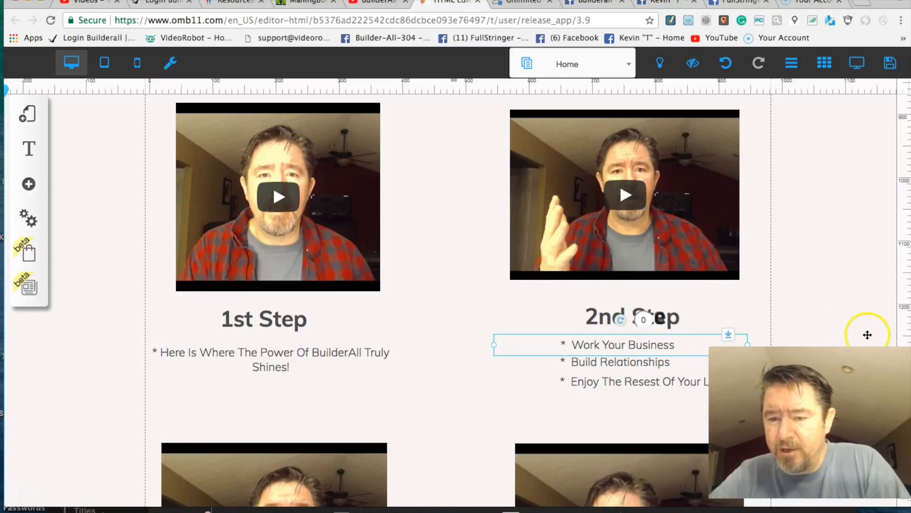
Step: Place a horizontal guide at about 1209 px and level the 2nd Step heading with the 1st Step heading
drag(900, 318, 898, 314)
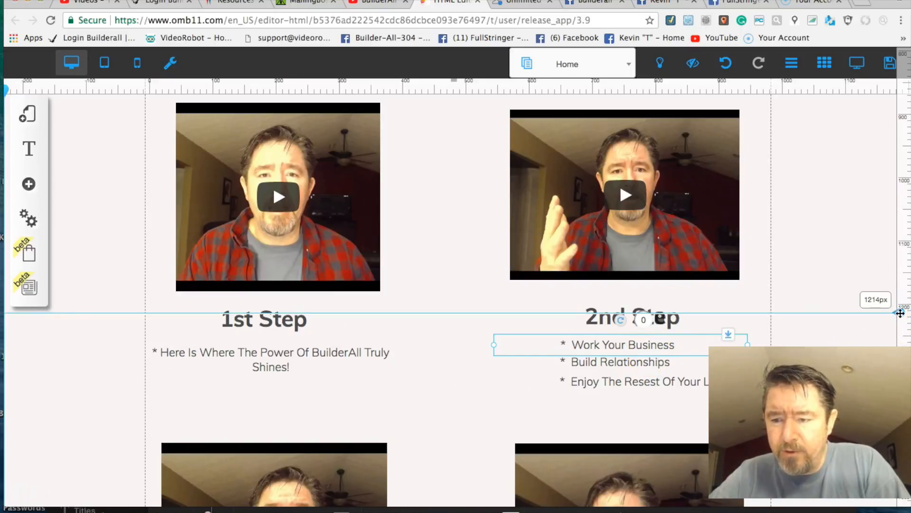
drag(902, 313, 901, 311)
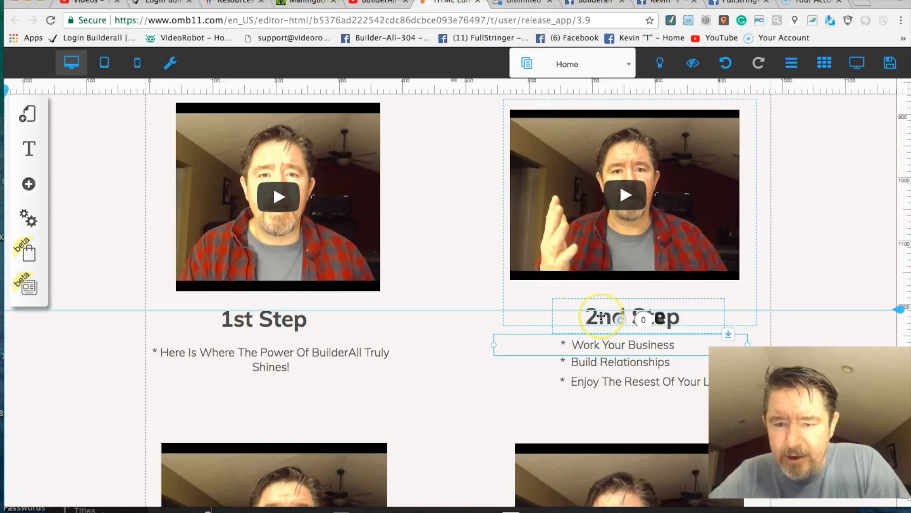
drag(601, 316, 601, 319)
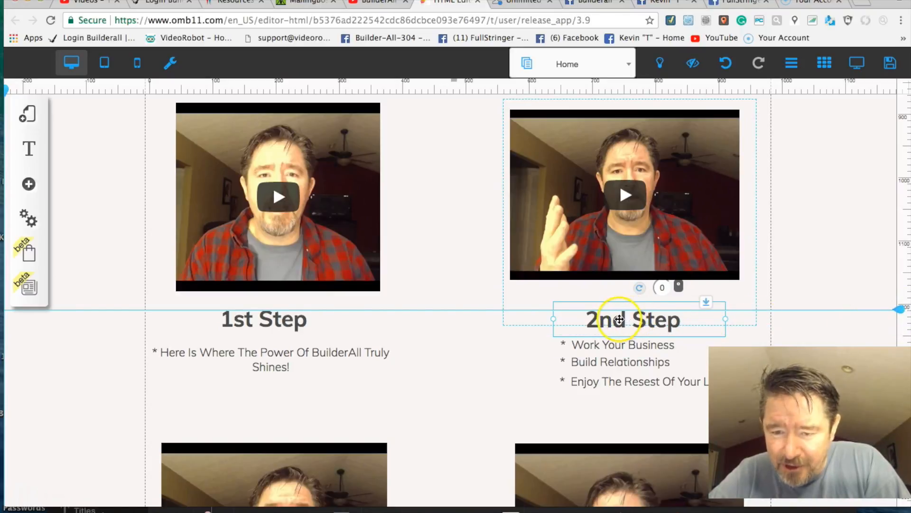
drag(619, 319, 619, 318)
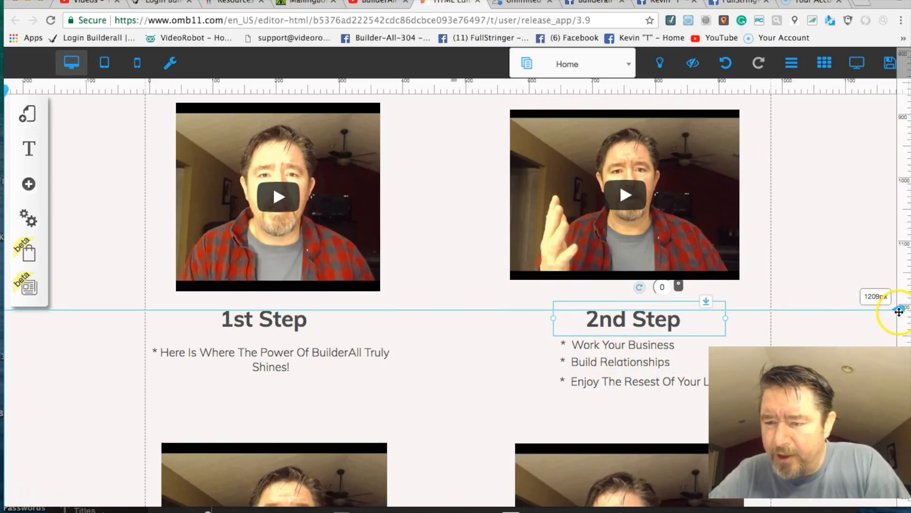
Step: Move the horizontal guide to about 1256 px and align the 1st Step description just below it
drag(900, 311, 901, 341)
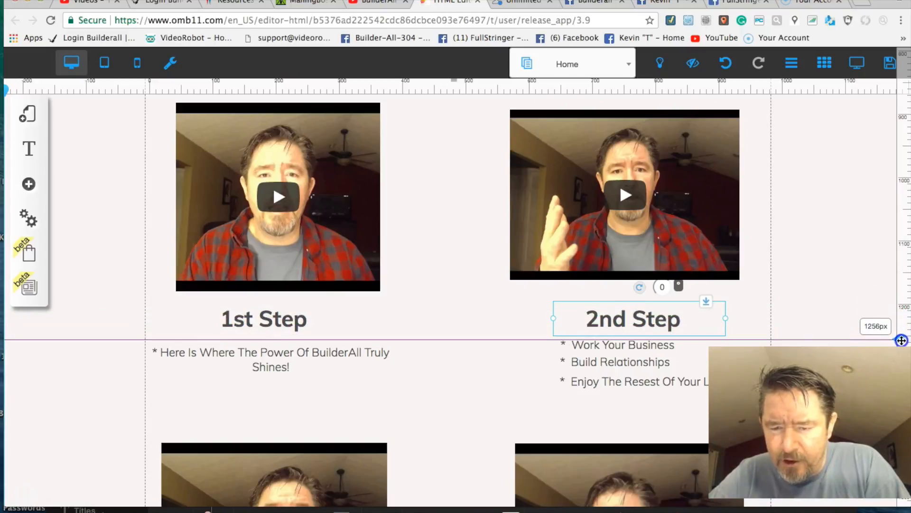
click(614, 351)
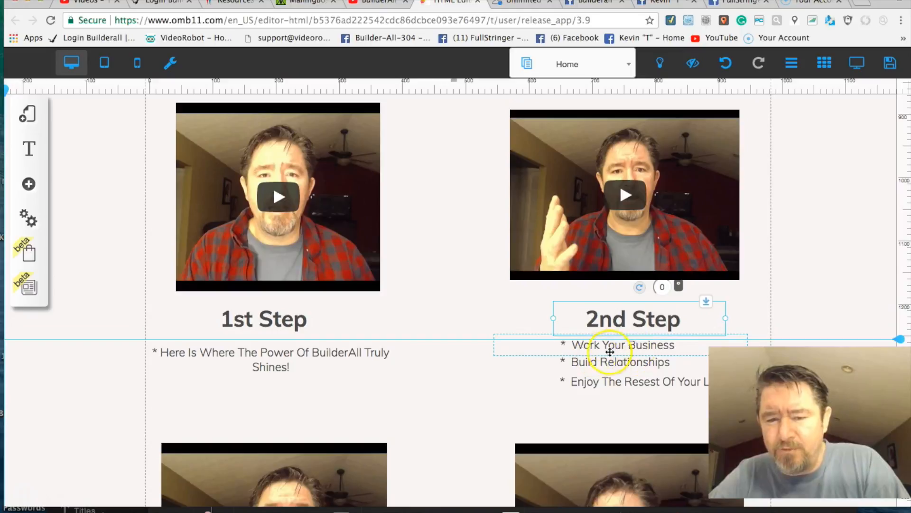
click(268, 355)
mouse_move(267, 355)
mouse_down()
mouse_move(267, 365)
mouse_move(268, 356)
mouse_up()
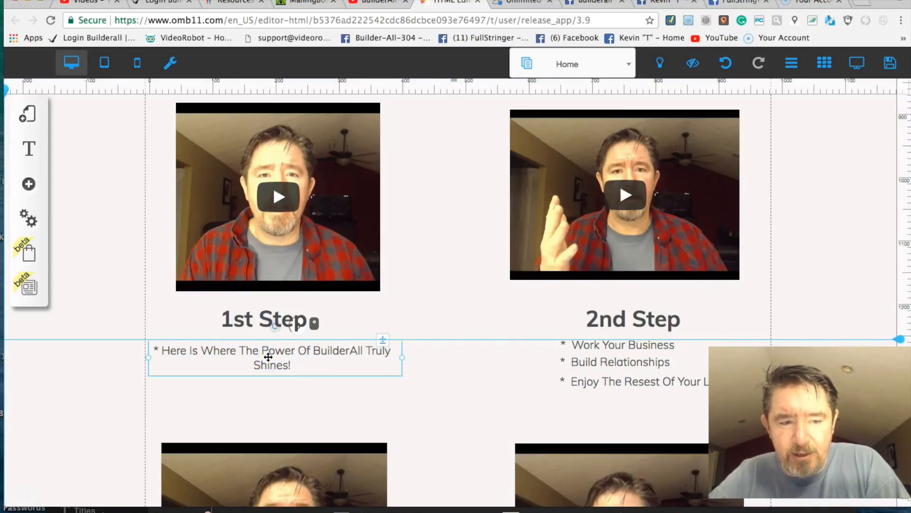
Step: Align the first 2nd Step bullet below the guide, respace the other two bullets evenly, and hide the rulers
click(610, 346)
drag(609, 346, 609, 350)
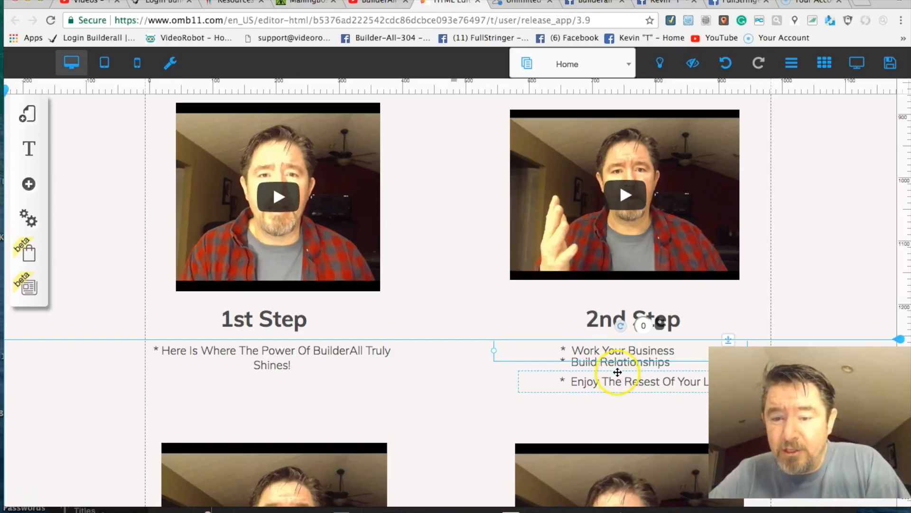
mouse_move(617, 383)
mouse_down()
mouse_move(615, 363)
mouse_move(615, 373)
mouse_up()
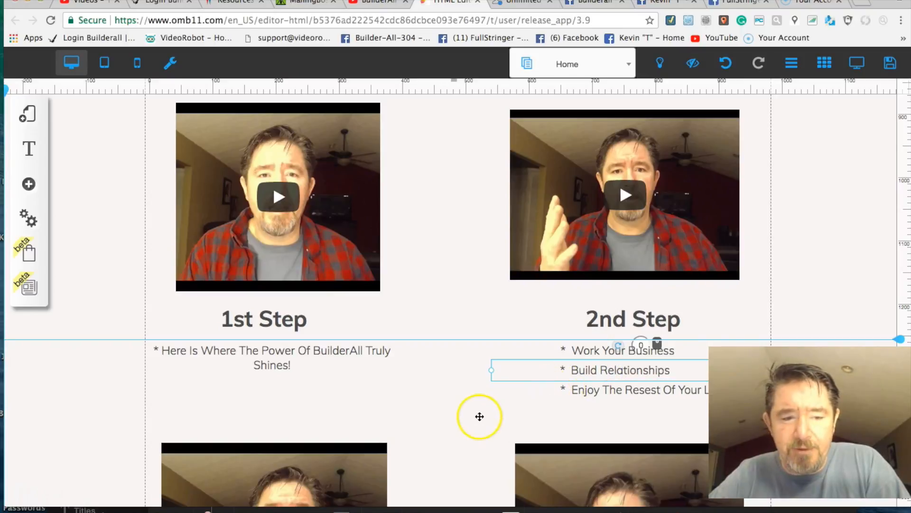
click(447, 402)
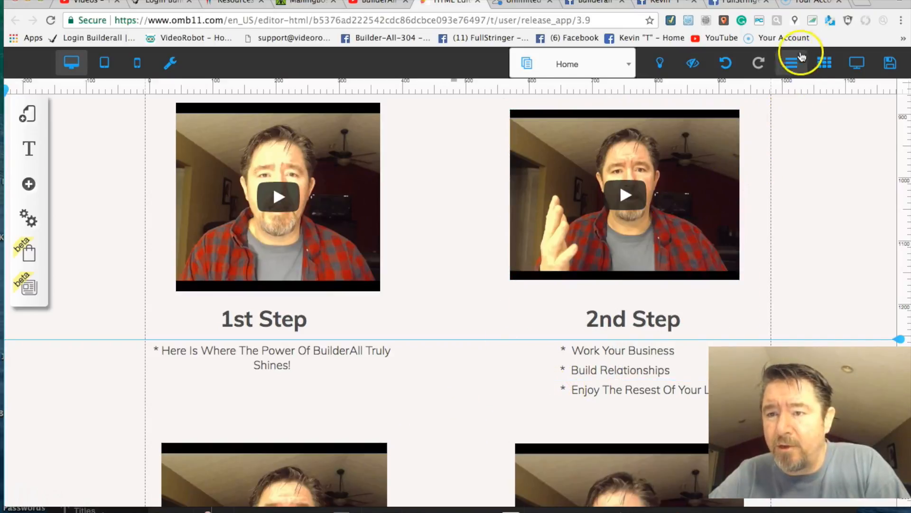
click(791, 64)
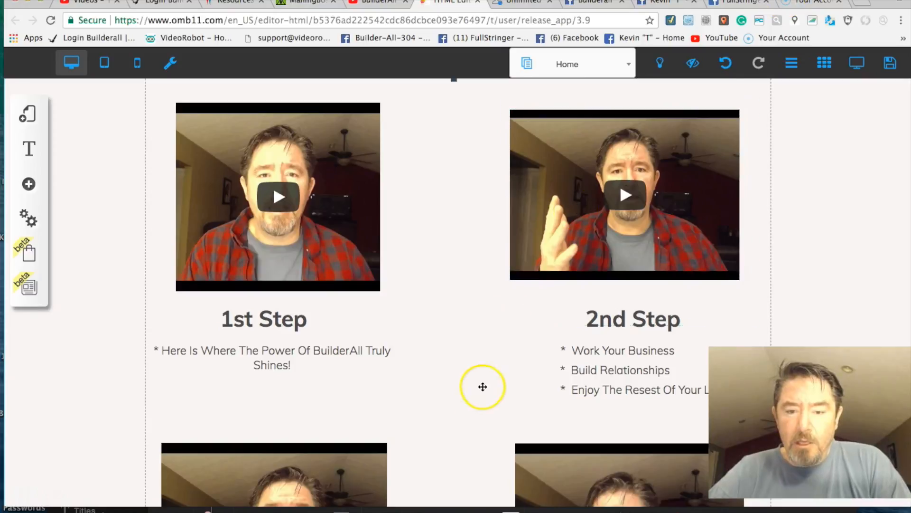
Step: Review the desktop Home page from the step videos and FAQ section back up to the header for remaining layout problems
scroll(465, 318, down, 8)
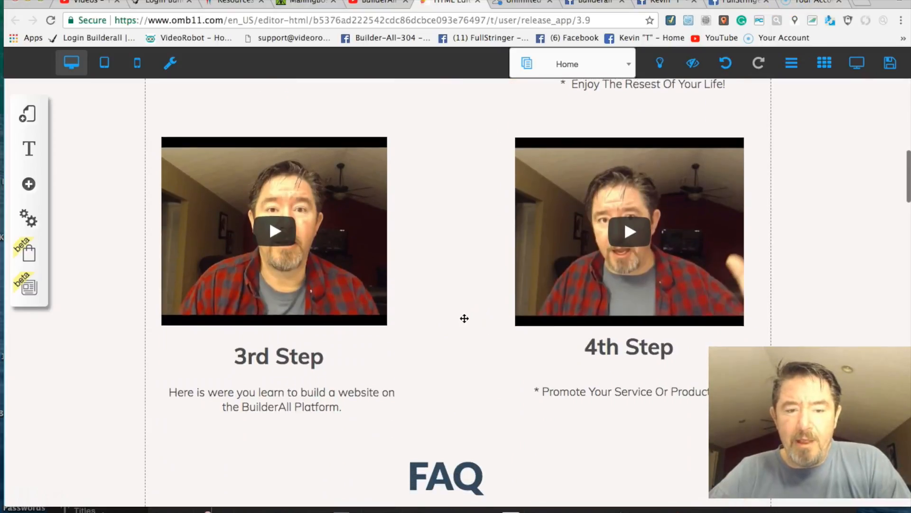
scroll(464, 318, down, 1)
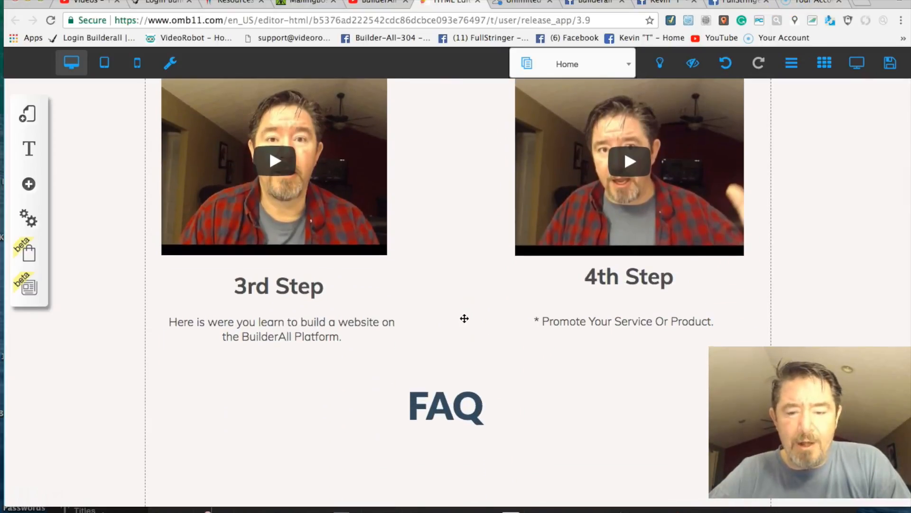
scroll(465, 318, down, 6)
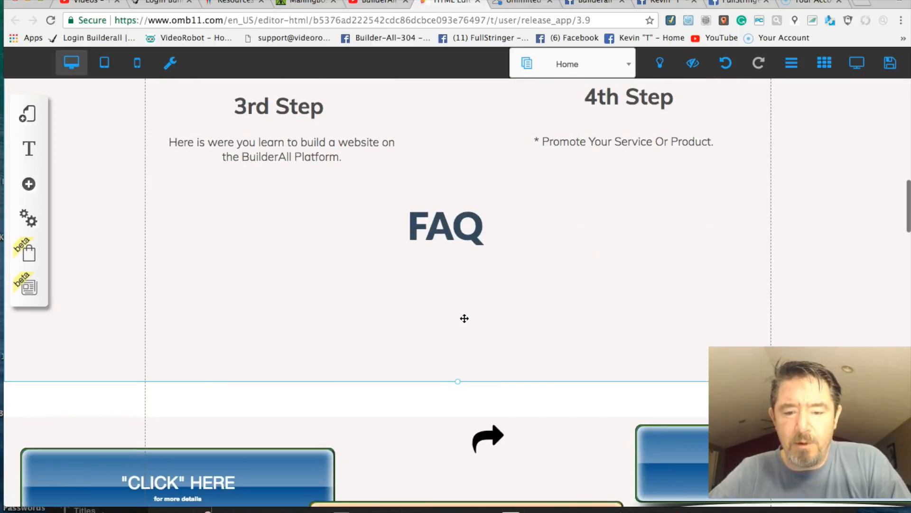
scroll(465, 318, down, 2)
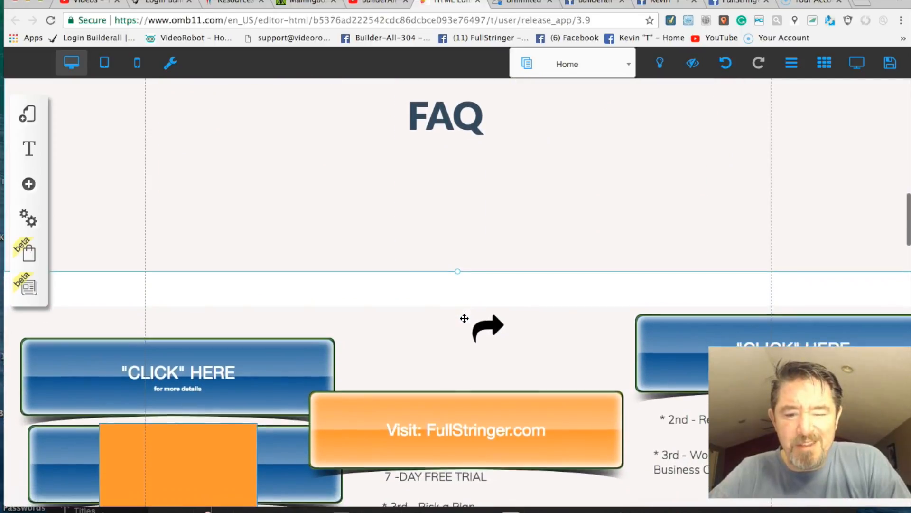
scroll(464, 318, up, 5)
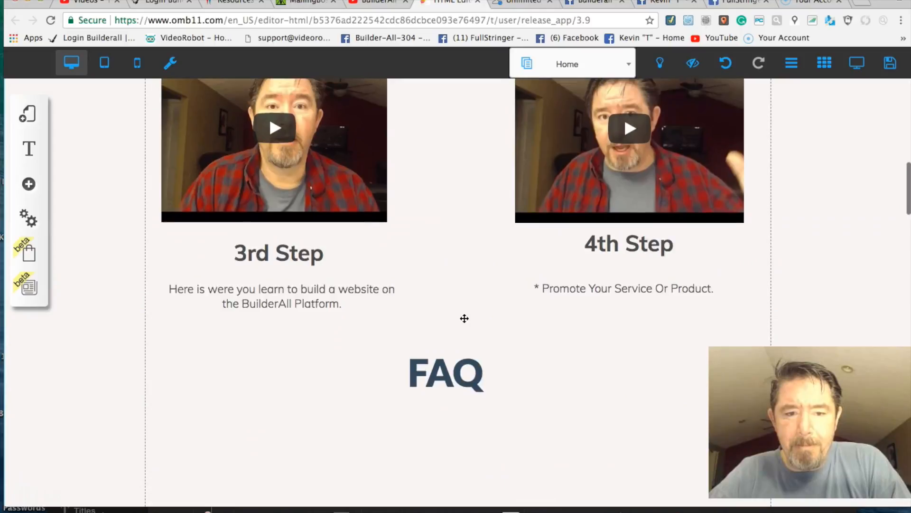
scroll(464, 318, up, 10)
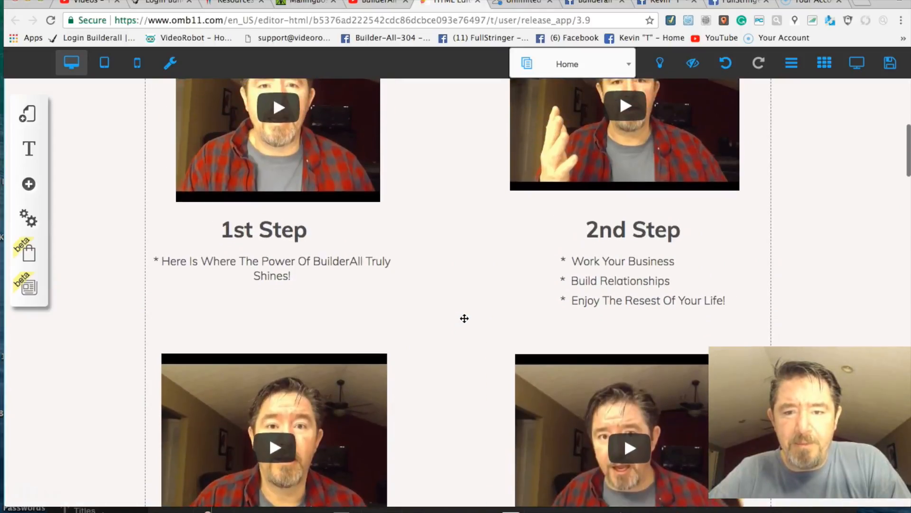
scroll(464, 318, up, 9)
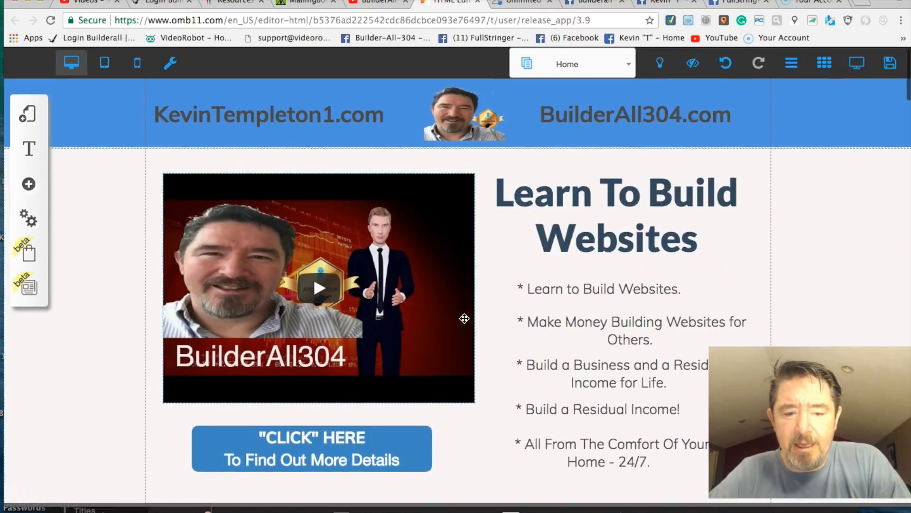
scroll(464, 318, down, 1)
scroll(465, 318, down, 1)
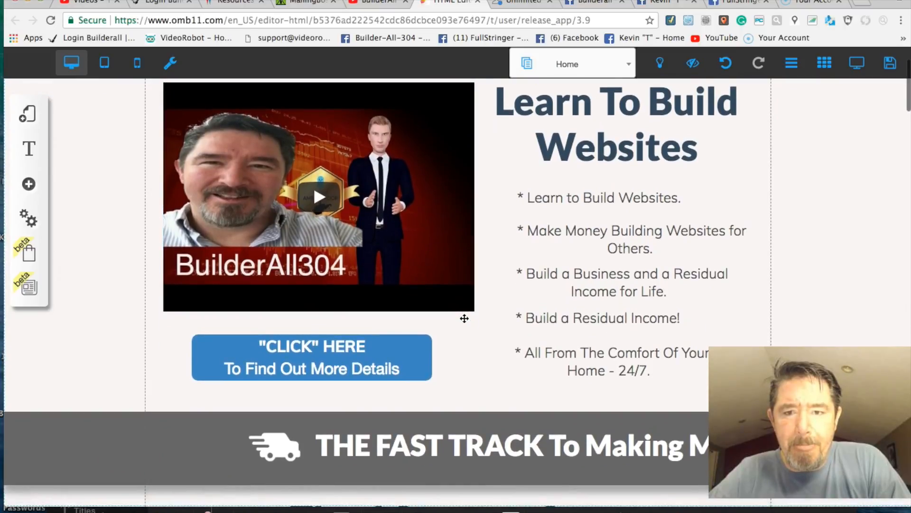
scroll(464, 318, up, 1)
scroll(464, 318, up, 1)
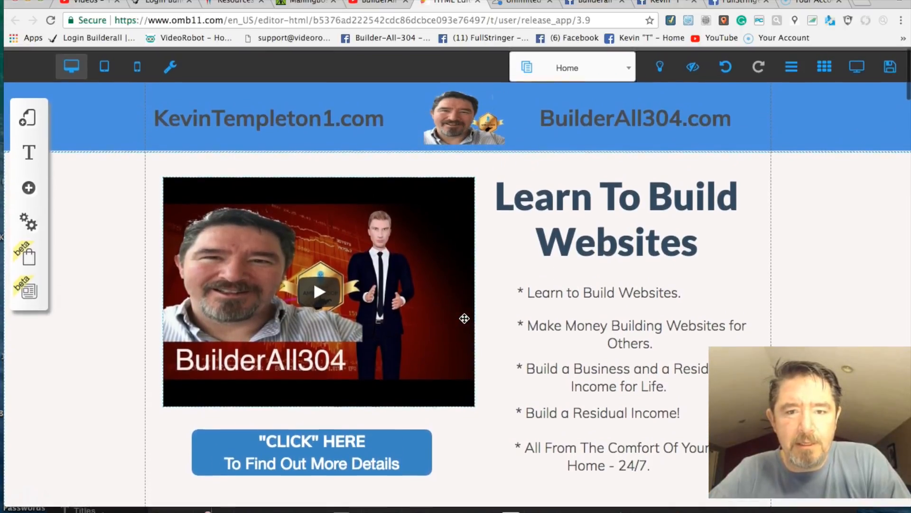
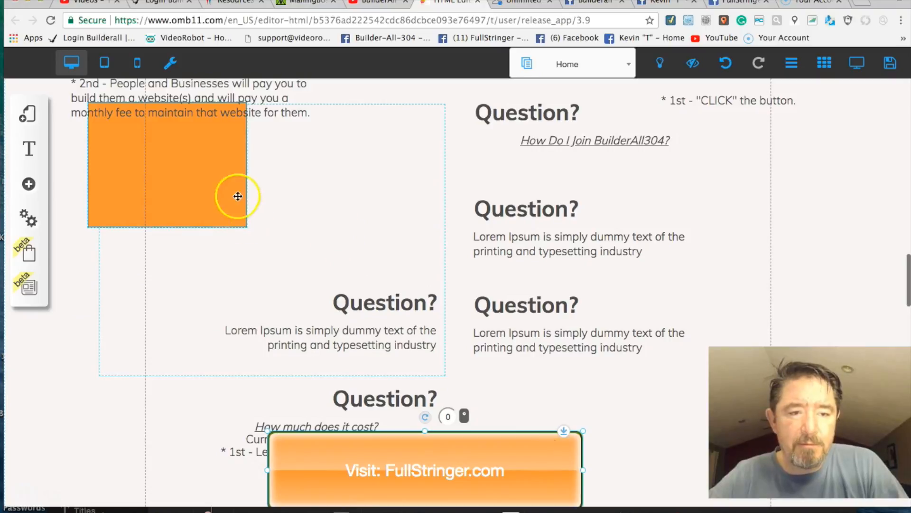
Step: Move the orange box from the upper FAQ area down to beside the "Visit: FullStringer.com" button
drag(220, 152, 224, 496)
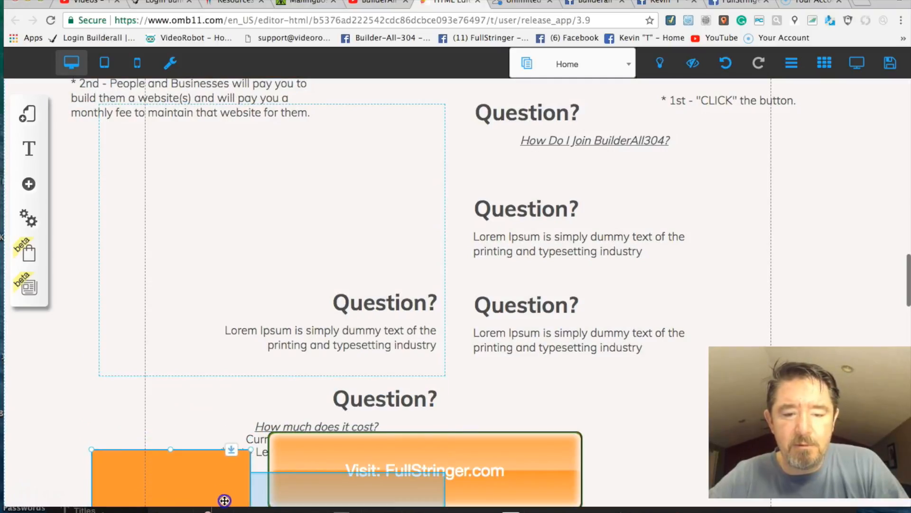
scroll(584, 392, down, 2)
scroll(584, 392, down, 5)
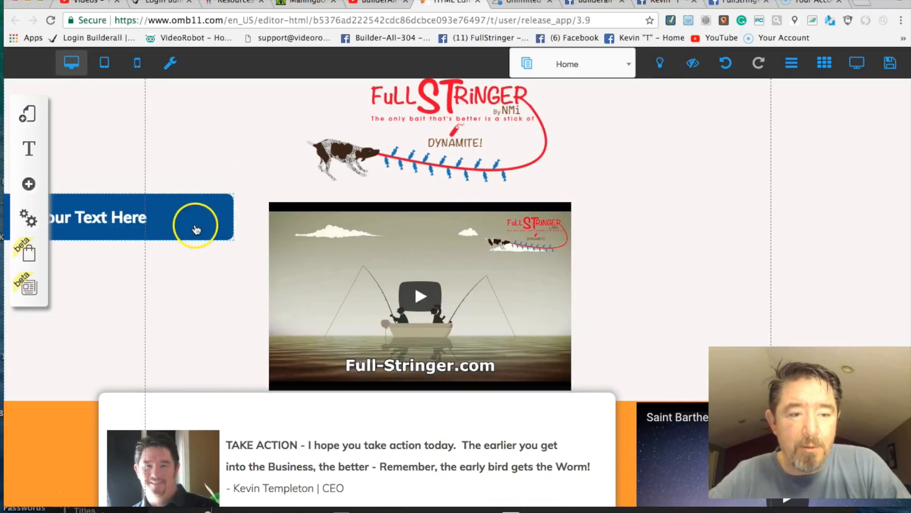
Step: Move the "Your Text Here" button down the page and center it near the lower edge of the orange section
drag(190, 225, 486, 502)
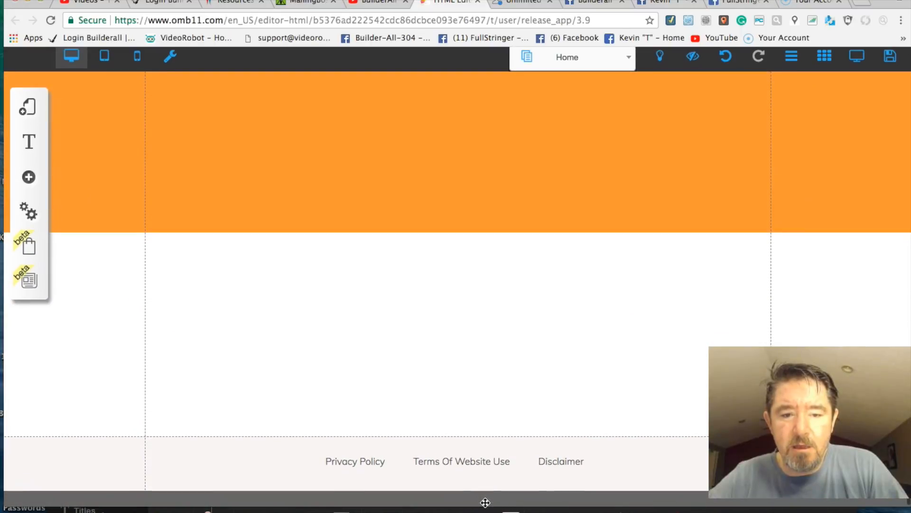
scroll(485, 475, up, 4)
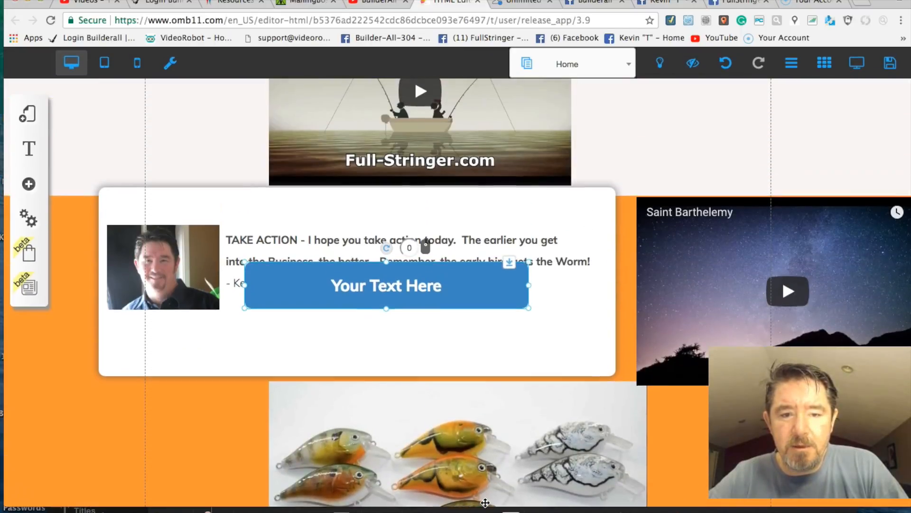
drag(492, 288, 501, 414)
scroll(498, 417, down, 7)
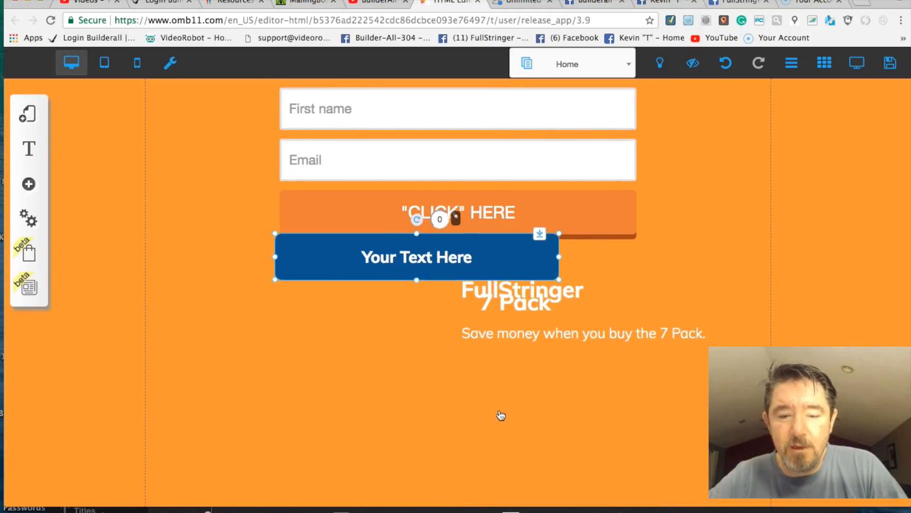
drag(490, 98, 492, 435)
scroll(506, 331, down, 5)
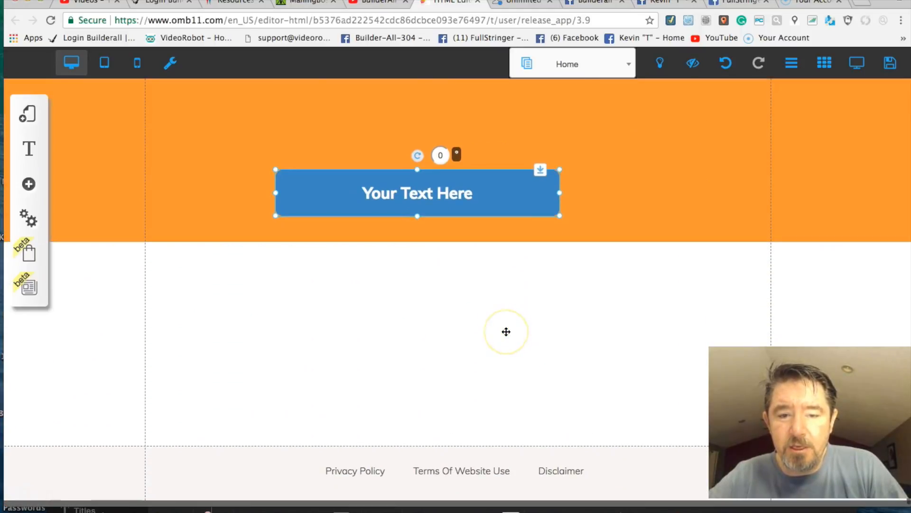
drag(495, 193, 549, 214)
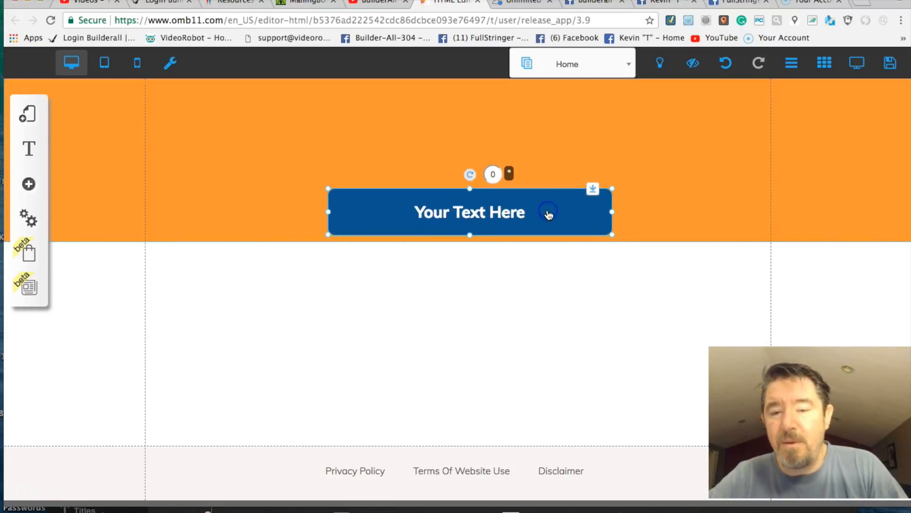
click(707, 162)
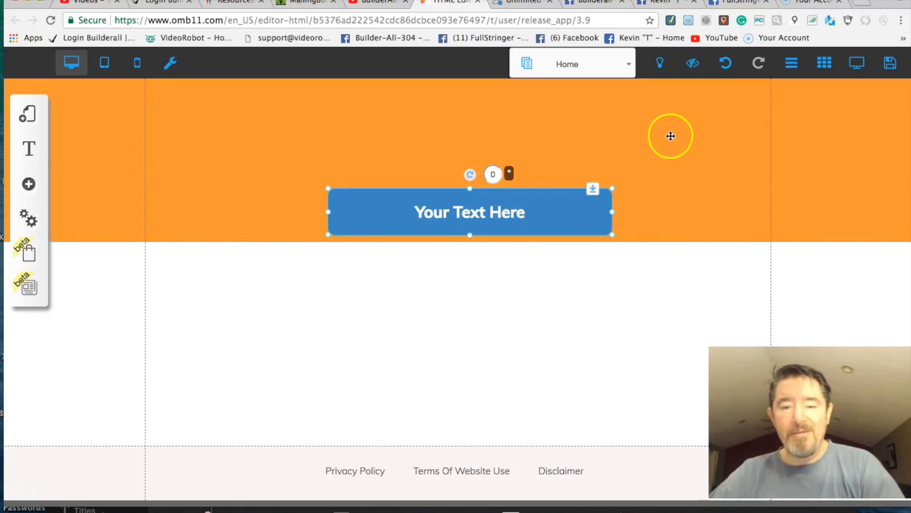
Step: Separate the overlapping "7 Pack" and "FullStringer" headings and park them with the "Save money" text to the right of the sign-up form
scroll(252, 333, up, 10)
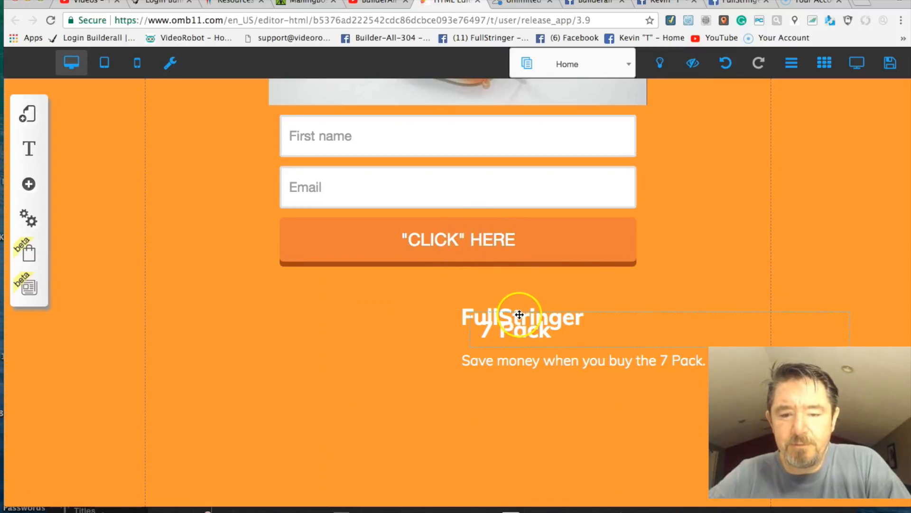
drag(523, 325, 754, 90)
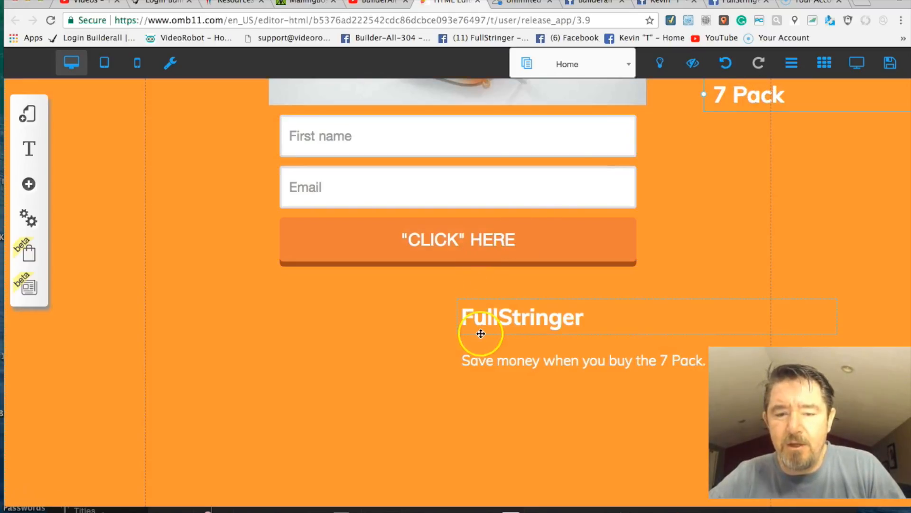
drag(484, 326, 720, 176)
drag(572, 357, 770, 207)
Step: Shift the name and email sign-up form well down the orange section to free space beneath the lure image
scroll(507, 203, up, 5)
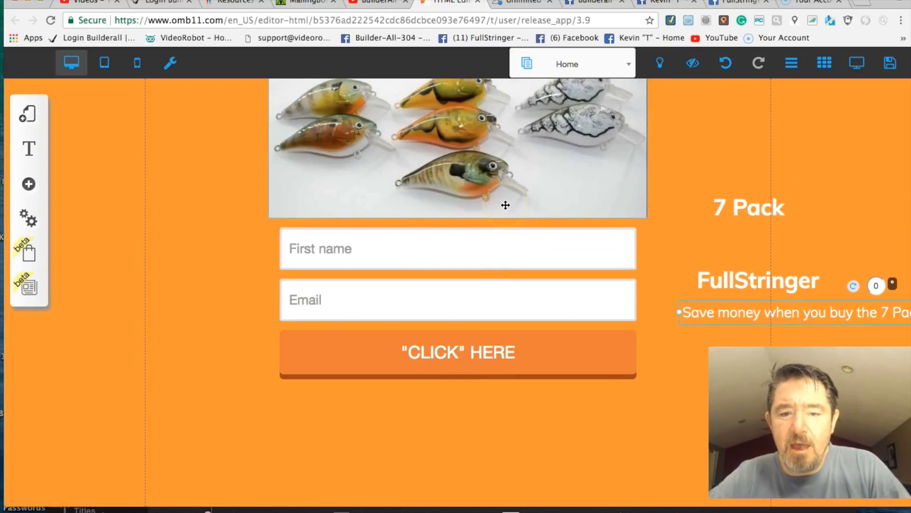
click(495, 259)
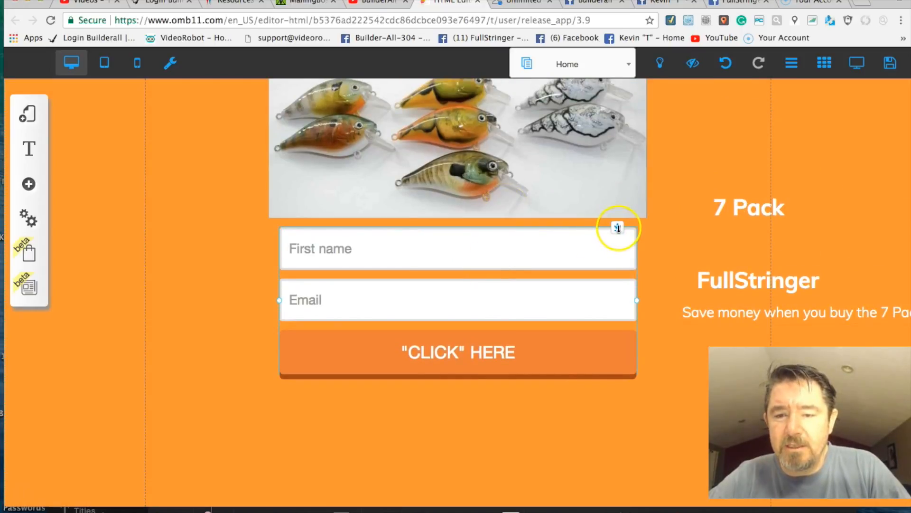
drag(617, 227, 621, 394)
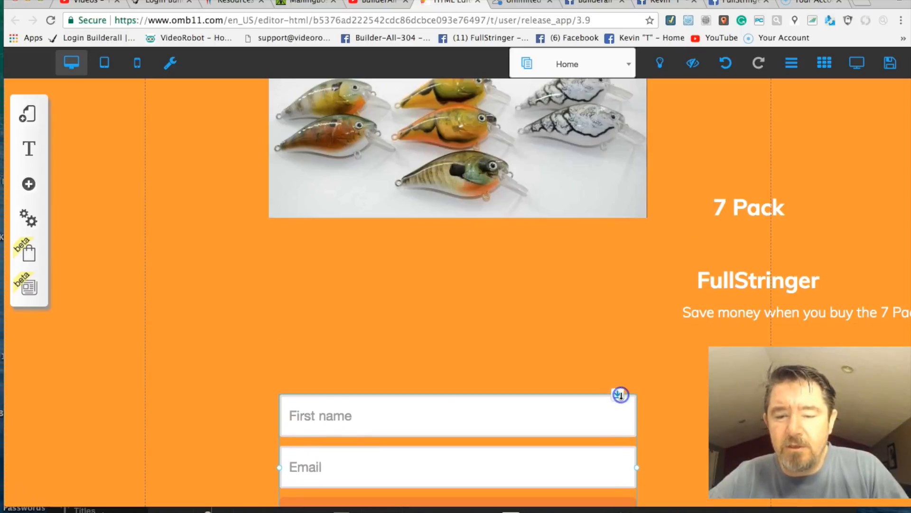
scroll(607, 359, down, 10)
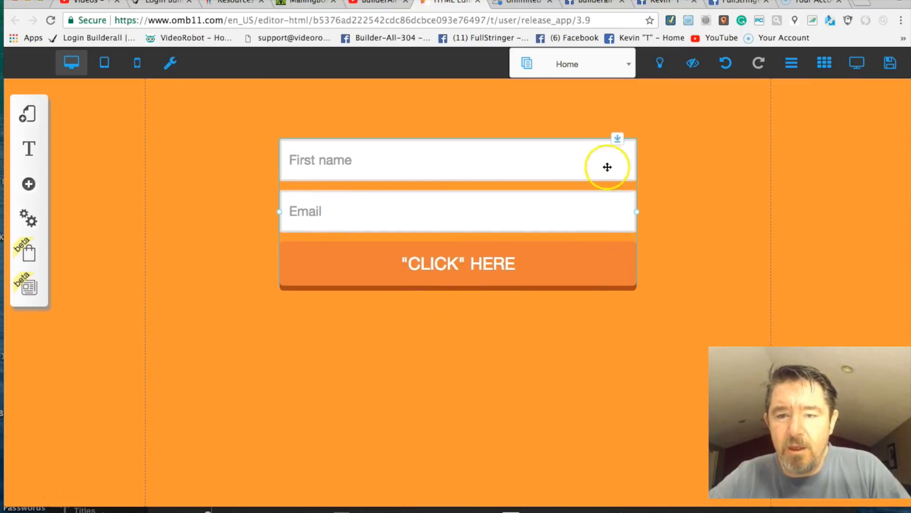
drag(618, 137, 586, 355)
scroll(585, 355, down, 5)
drag(618, 145, 616, 307)
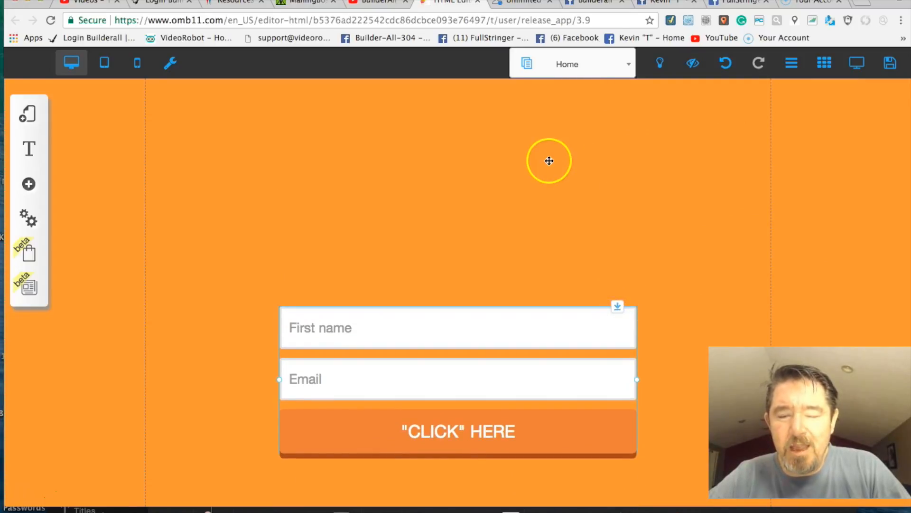
Step: Move the fishing lure image down, leaving a gap for headings below the white testimonial box
scroll(549, 161, up, 5)
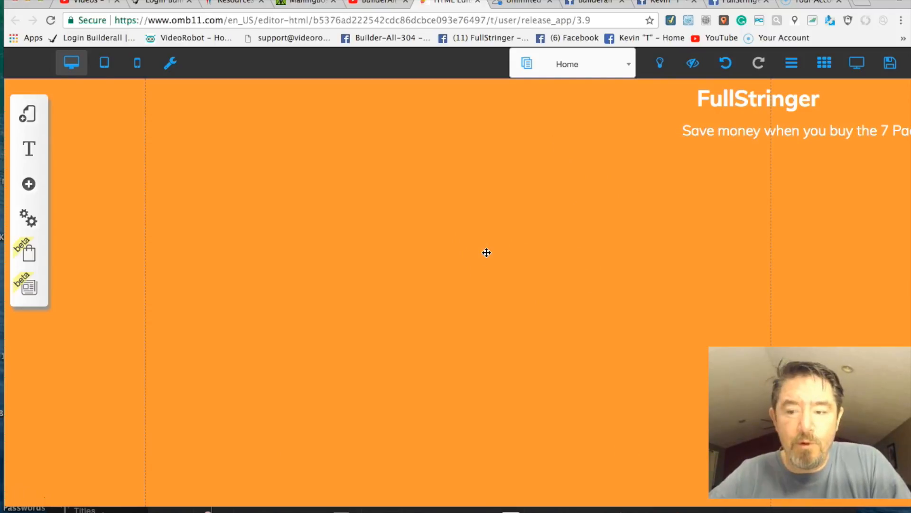
scroll(487, 253, up, 10)
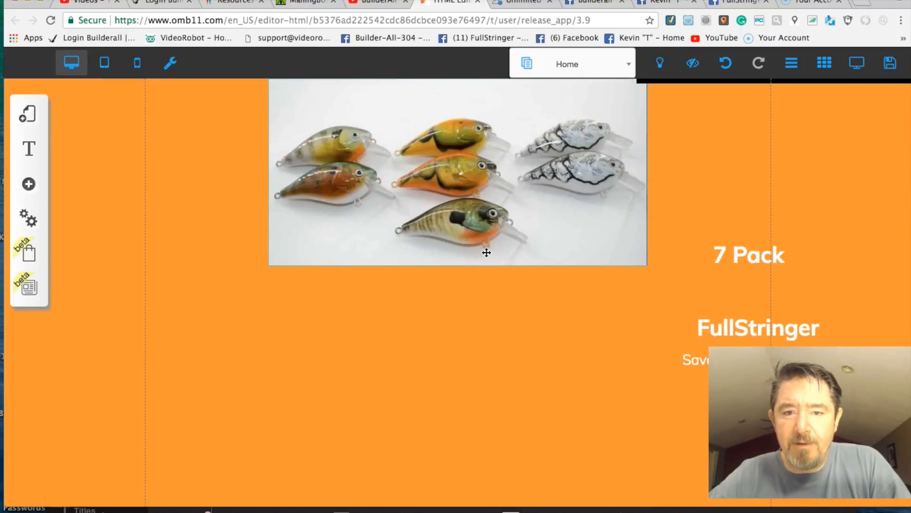
scroll(486, 253, up, 2)
scroll(487, 253, down, 3)
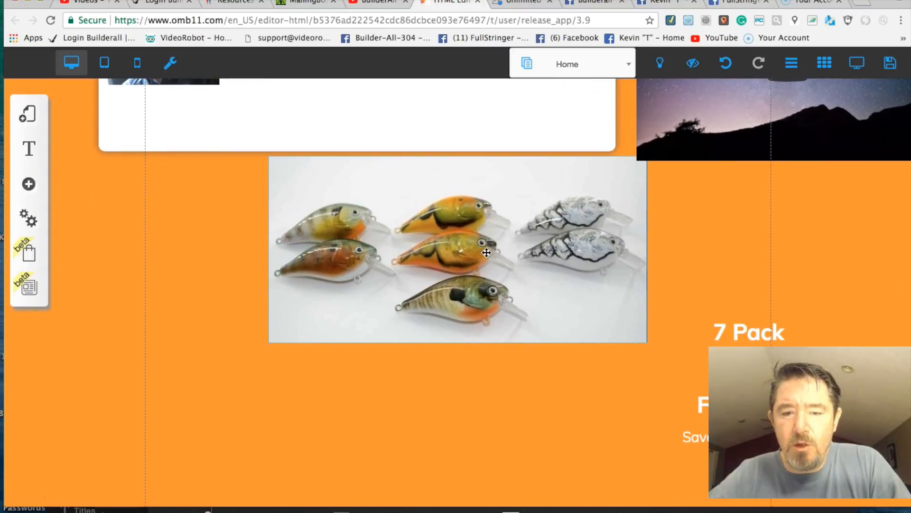
drag(486, 253, 488, 504)
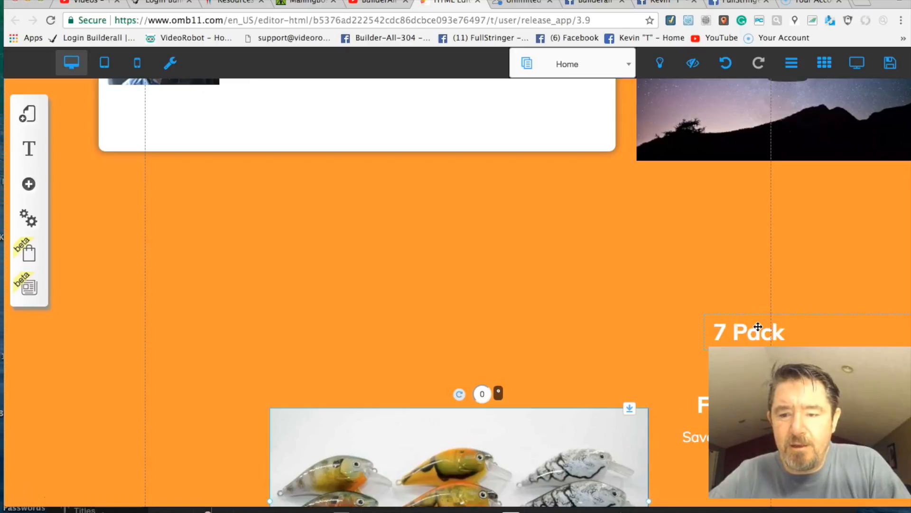
Step: Narrow the "7 Pack" heading's text box to fit its text and center the heading above the lure image
drag(758, 331, 363, 259)
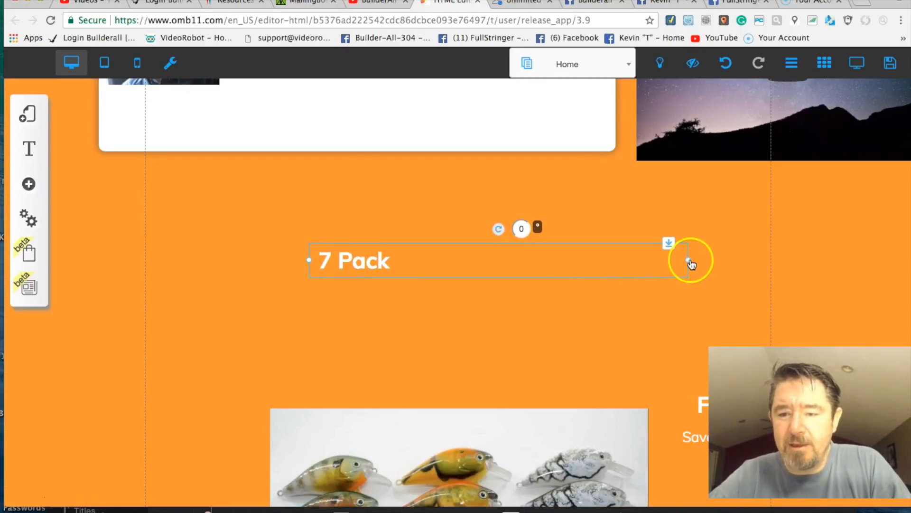
drag(690, 261, 412, 257)
drag(352, 263, 463, 329)
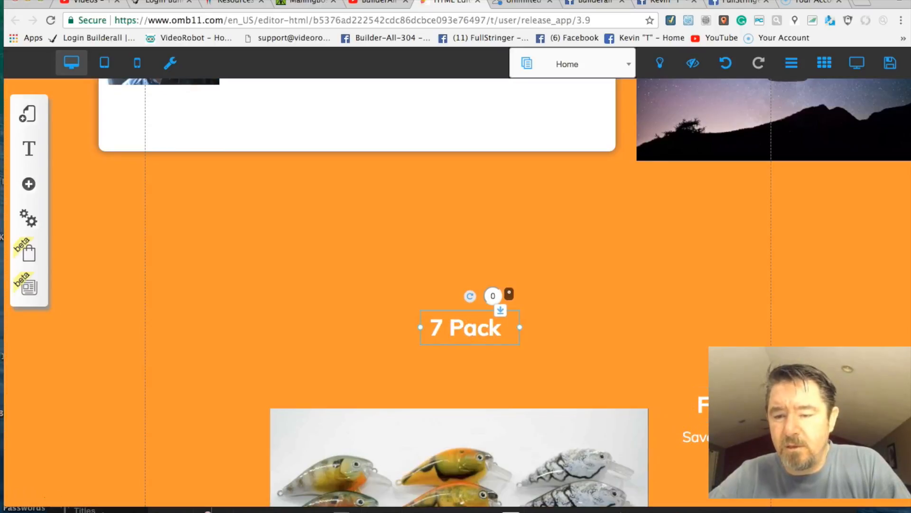
Step: Shrink the "FullStringer" heading's text box, center it above "7 Pack", and nudge "7 Pack" into line beneath it
drag(704, 406, 370, 240)
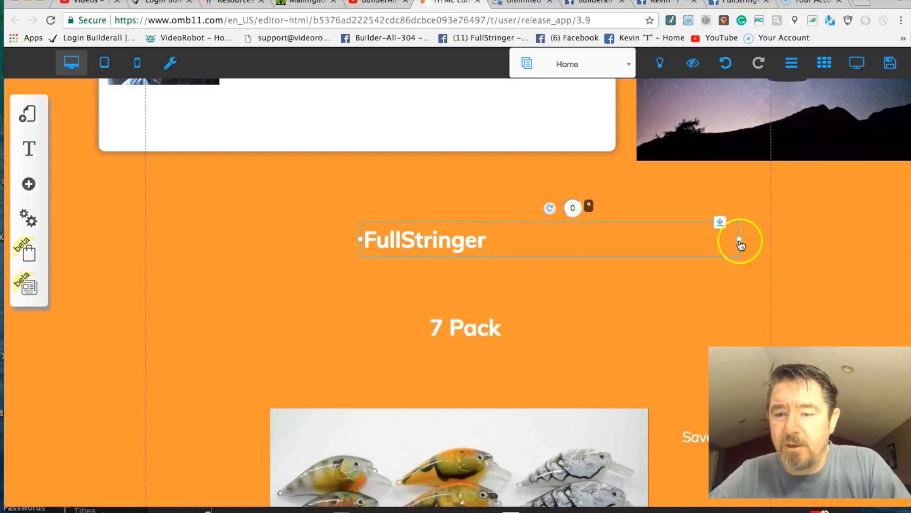
drag(740, 240, 494, 280)
drag(470, 329, 465, 315)
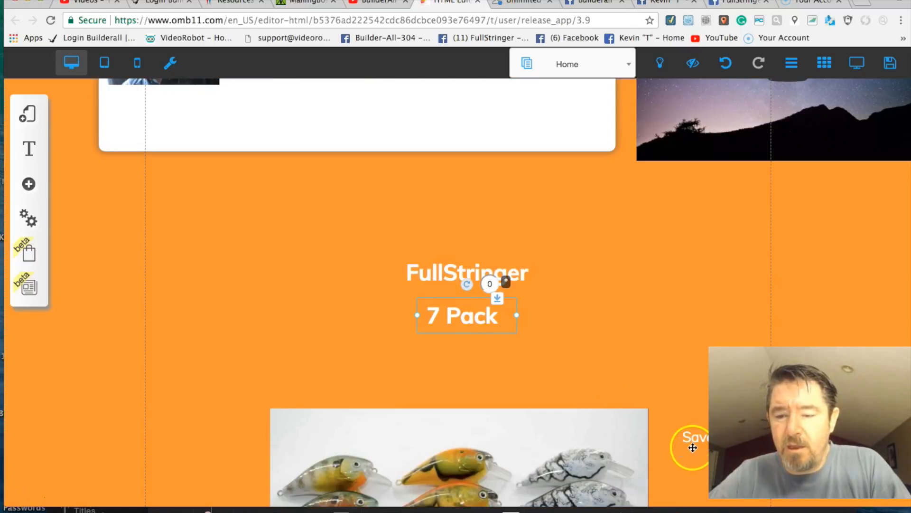
Step: Place the "Save money when you buy the 7 Pack." text between "7 Pack" and the lure image and narrow its text box
drag(691, 441, 369, 362)
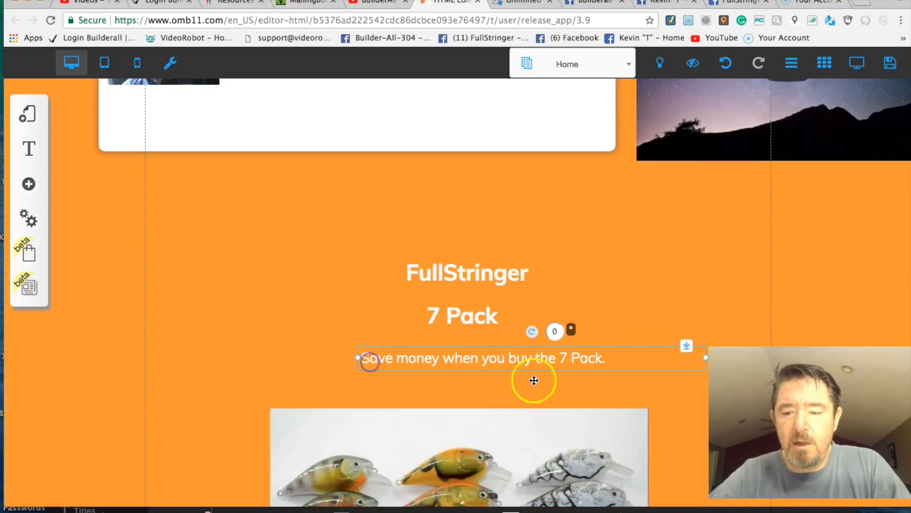
drag(705, 359, 641, 361)
scroll(675, 278, down, 5)
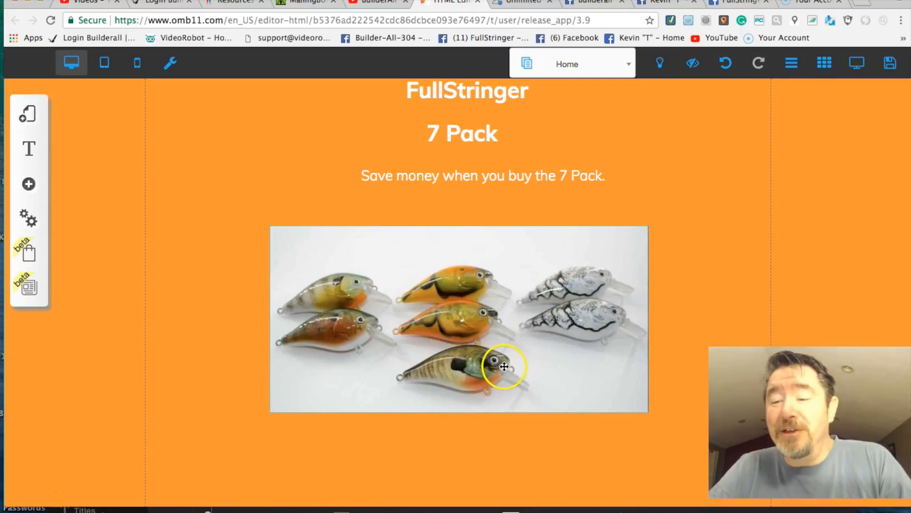
Step: Shift the "FullStringer" heading and all content beneath it down to widen the gap below the white testimonial box
scroll(723, 237, up, 5)
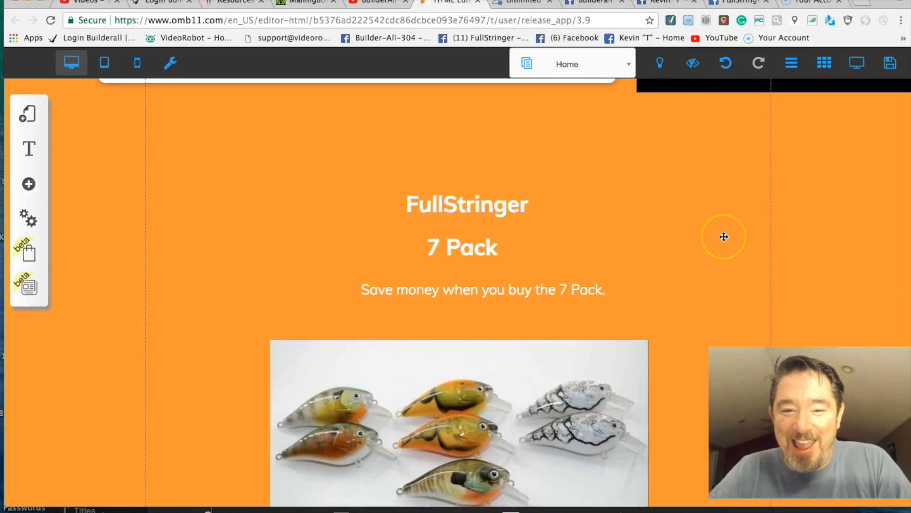
scroll(723, 236, up, 2)
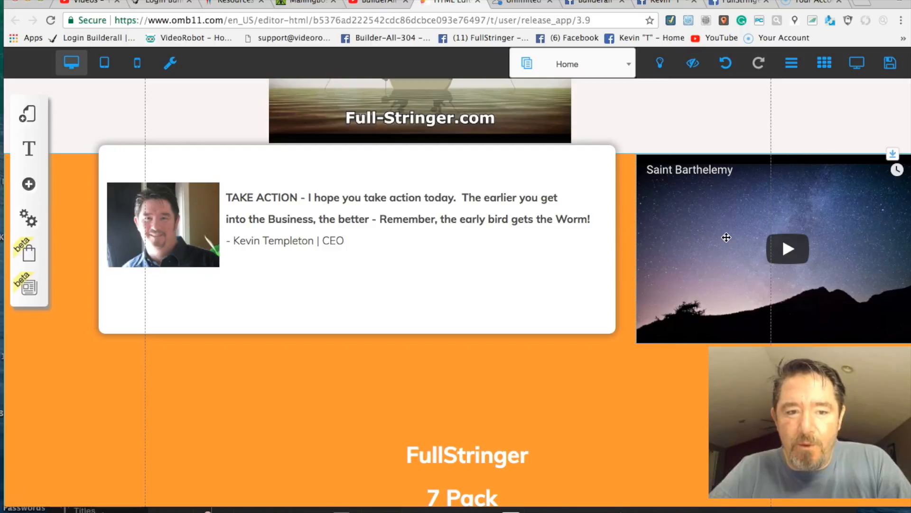
scroll(609, 369, down, 10)
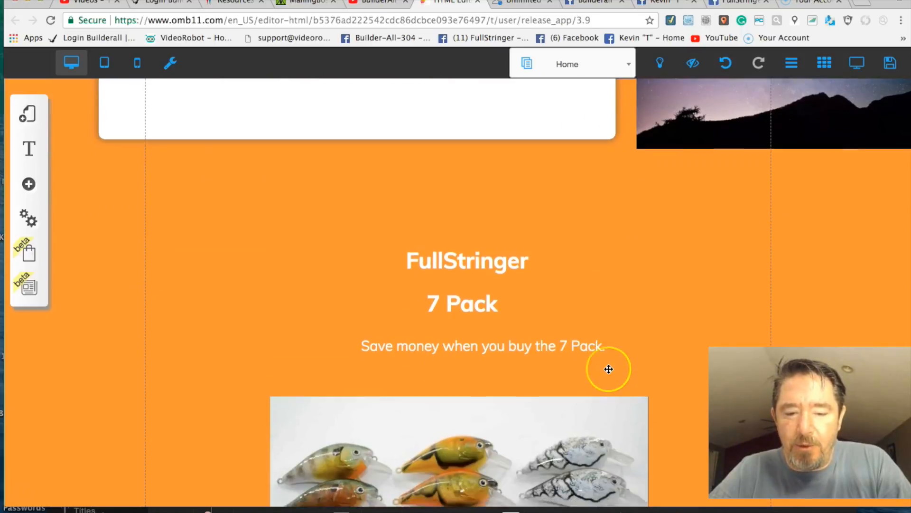
scroll(608, 369, down, 1)
scroll(608, 369, up, 1)
click(610, 350)
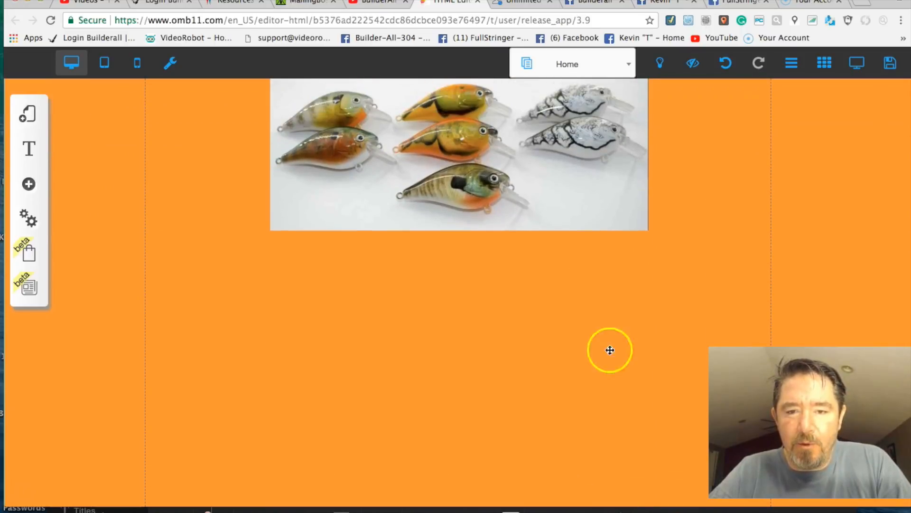
scroll(589, 189, up, 4)
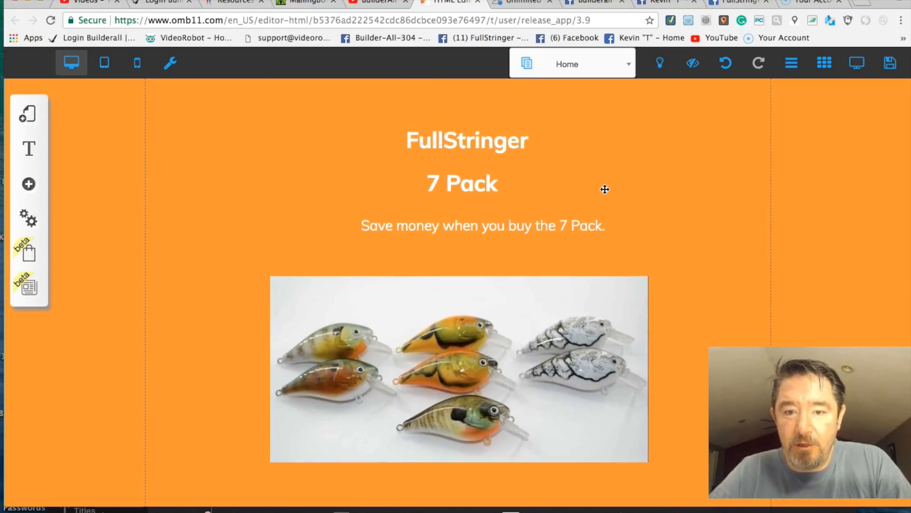
click(548, 140)
drag(539, 131, 538, 273)
click(617, 259)
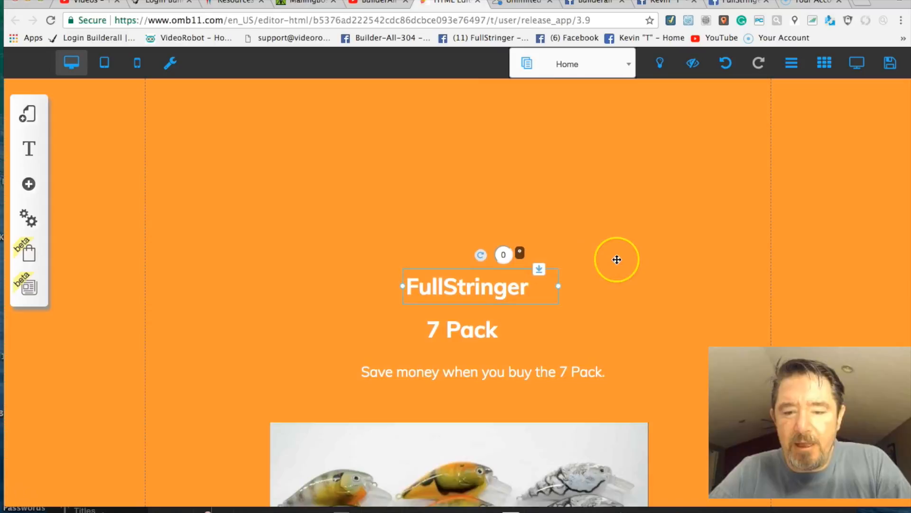
Step: Push the "FullStringer" heading and everything beneath it farther down to add more empty space in the orange section
scroll(616, 259, down, 9)
scroll(617, 259, up, 5)
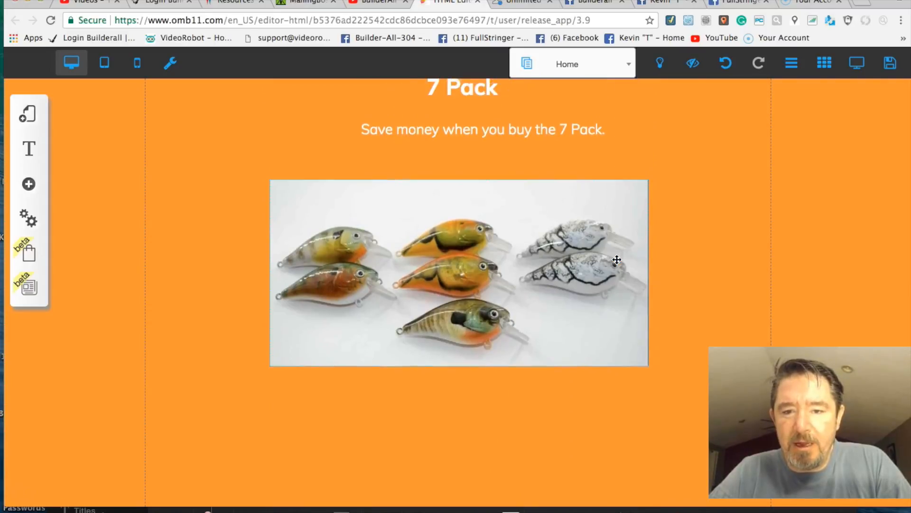
scroll(616, 259, up, 2)
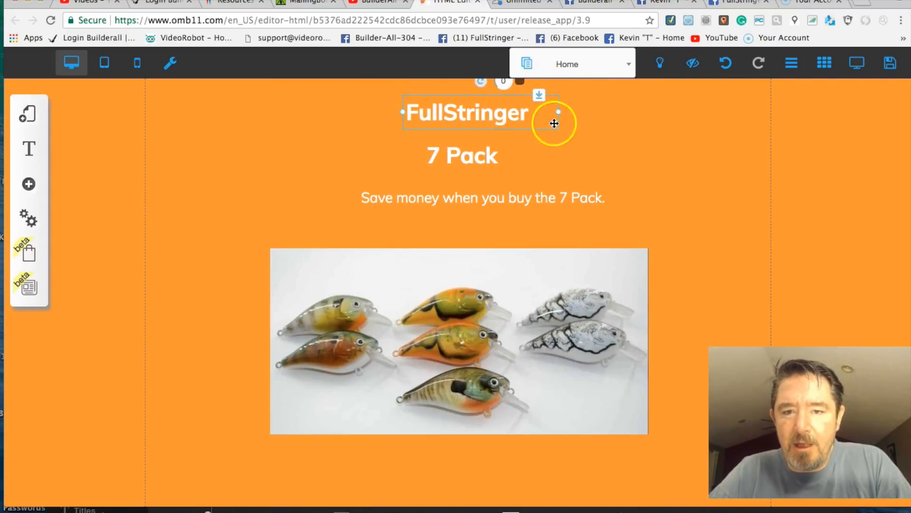
drag(539, 96, 539, 284)
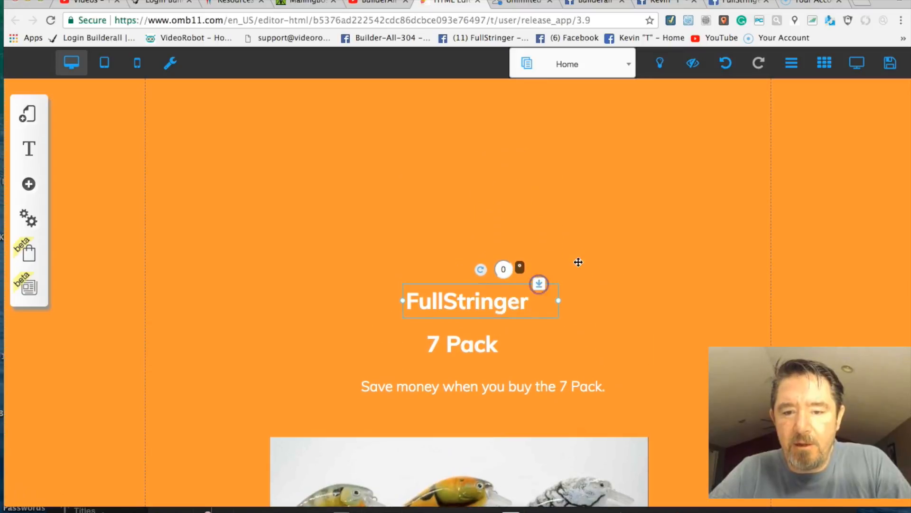
scroll(608, 254, down, 2)
scroll(608, 254, down, 10)
scroll(608, 259, up, 3)
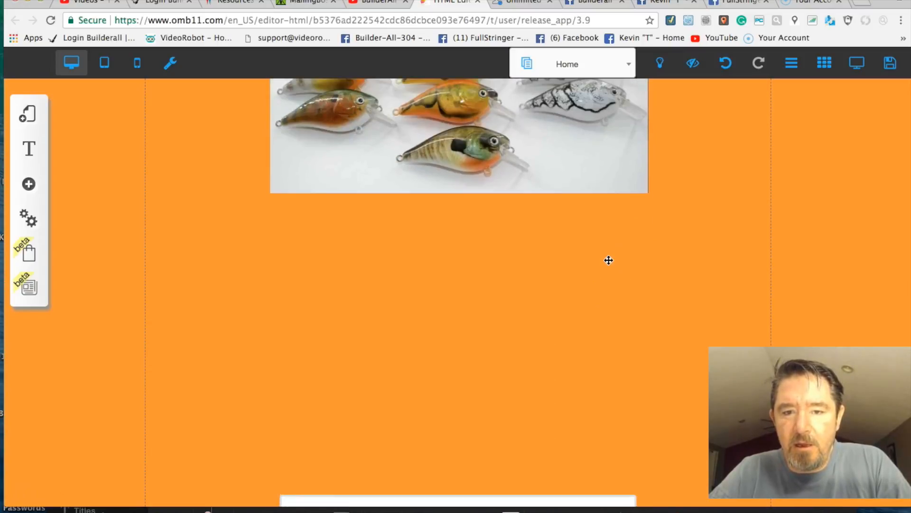
Step: Push the white testimonial box and the content below it down, clearing space at the start of the orange section
scroll(609, 260, up, 5)
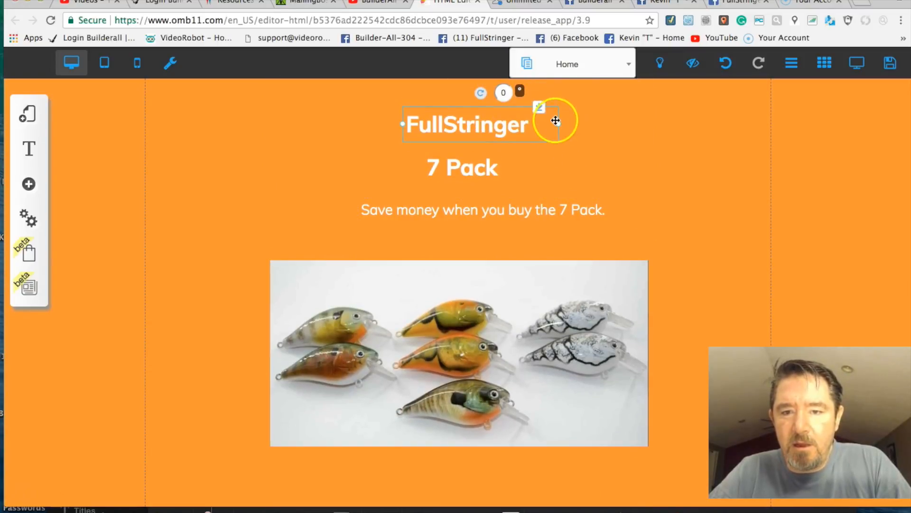
scroll(679, 228, up, 10)
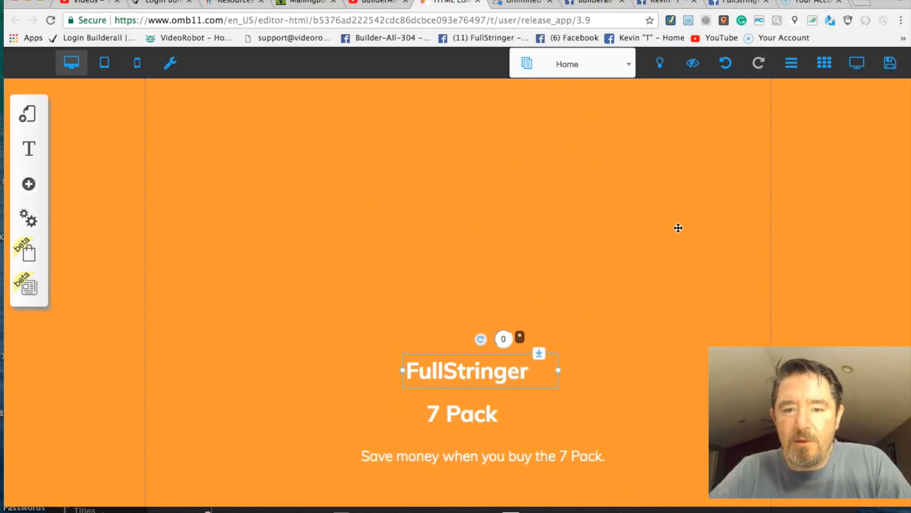
scroll(679, 228, up, 3)
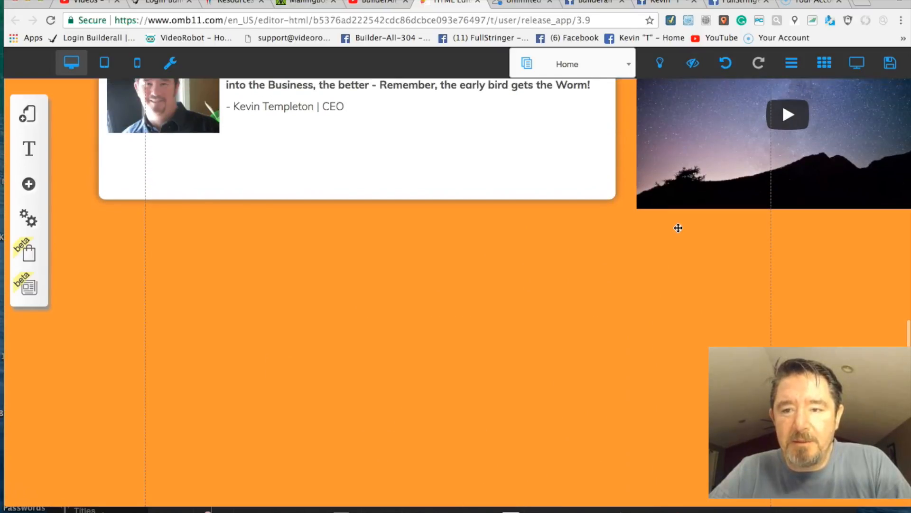
scroll(679, 228, up, 8)
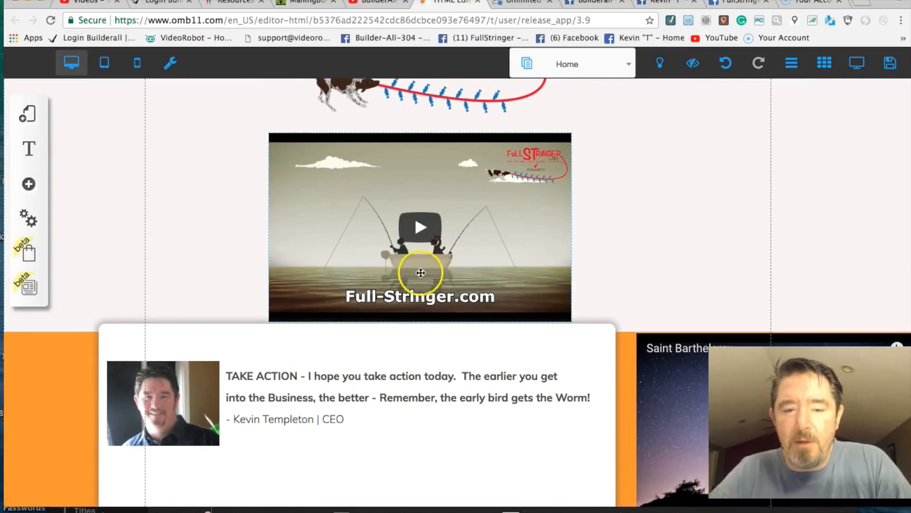
click(506, 348)
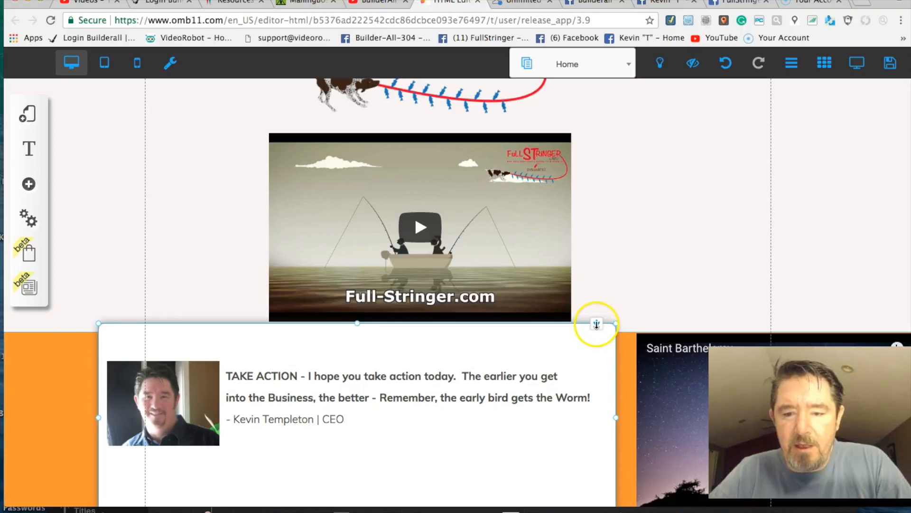
drag(596, 323, 600, 493)
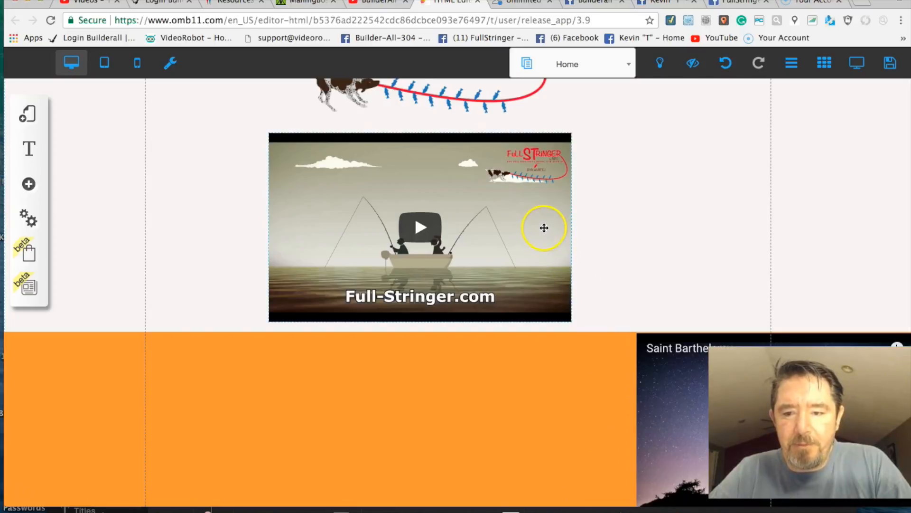
Step: Move the FullStringer dog logo from above the Full-Stringer.com video into the cleared space in the orange section
scroll(579, 264, up, 1)
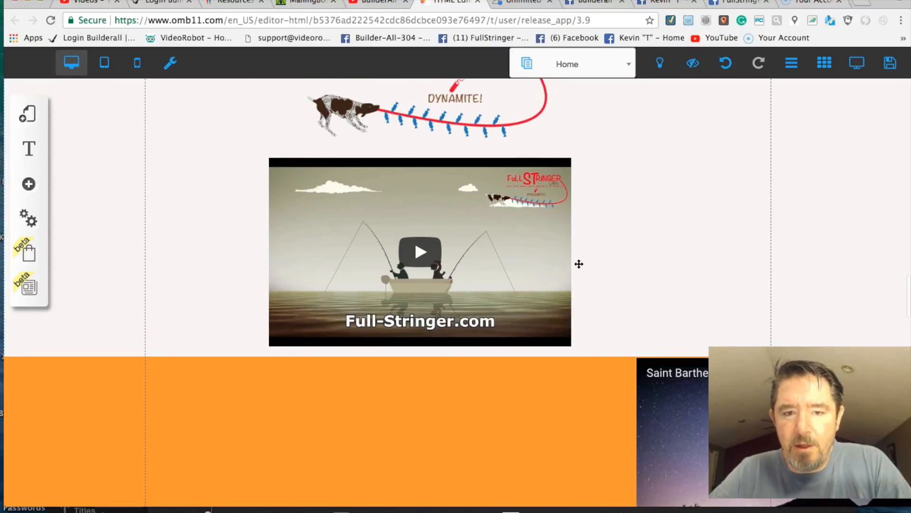
scroll(598, 269, up, 4)
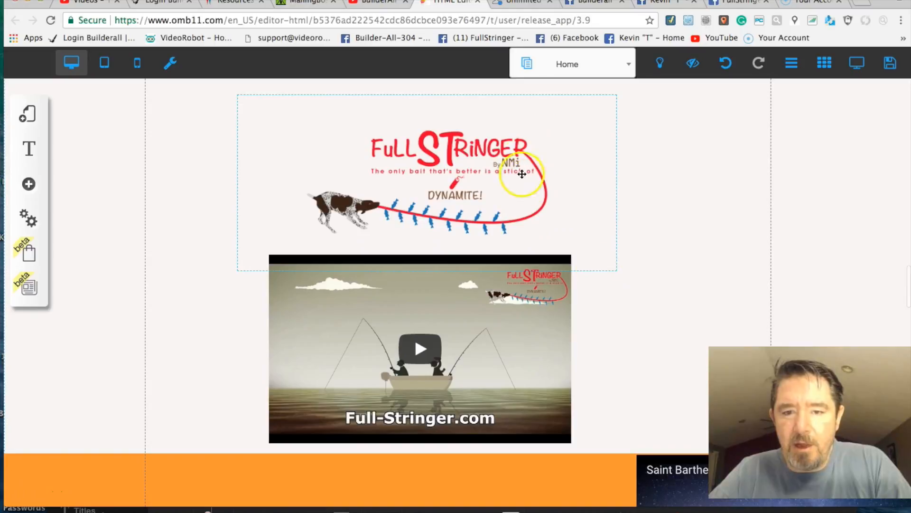
click(562, 137)
mouse_move(599, 96)
mouse_down()
mouse_move(595, 198)
mouse_move(590, 101)
mouse_up()
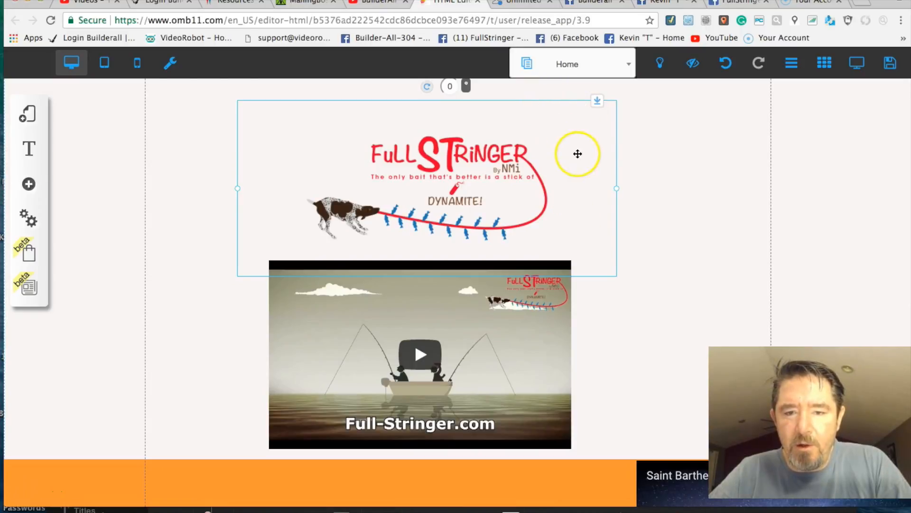
scroll(578, 154, down, 3)
drag(590, 121, 593, 477)
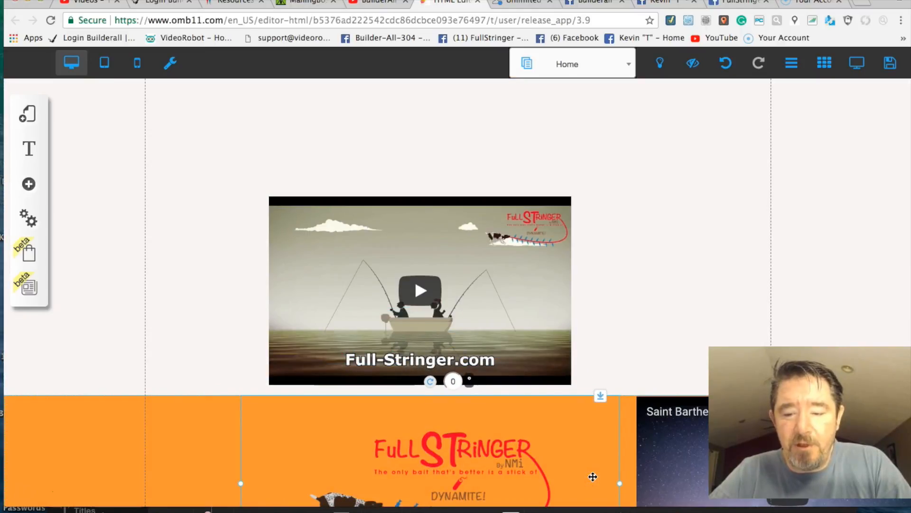
Step: Move the Full-Stringer.com video out of the light section into the orange section, beneath the logo
scroll(593, 476, down, 4)
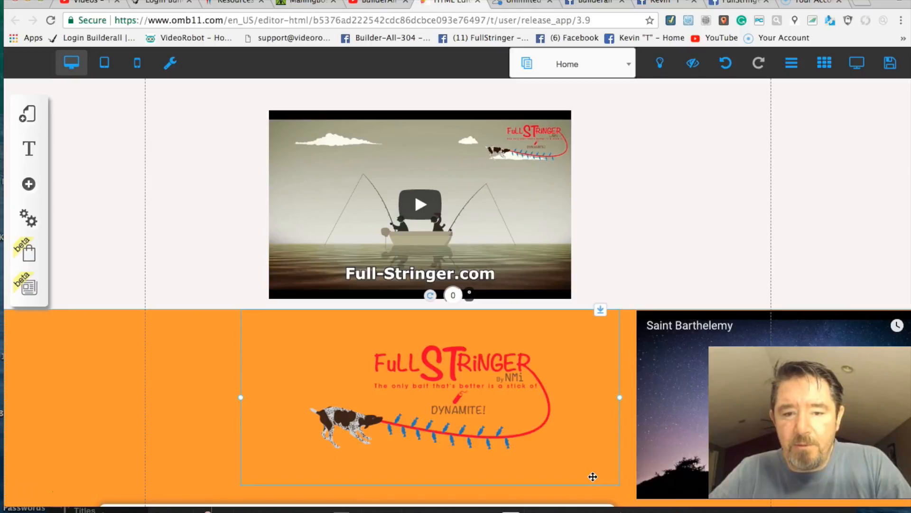
click(537, 227)
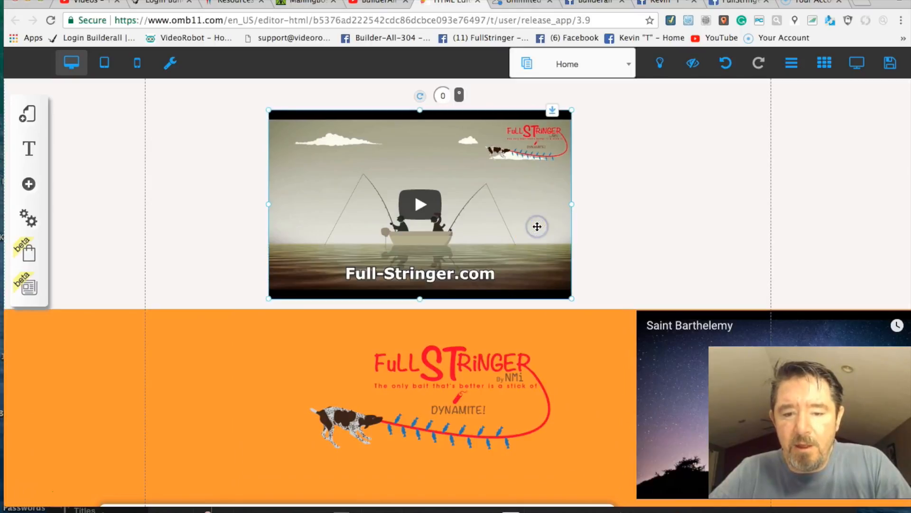
drag(552, 114, 551, 138)
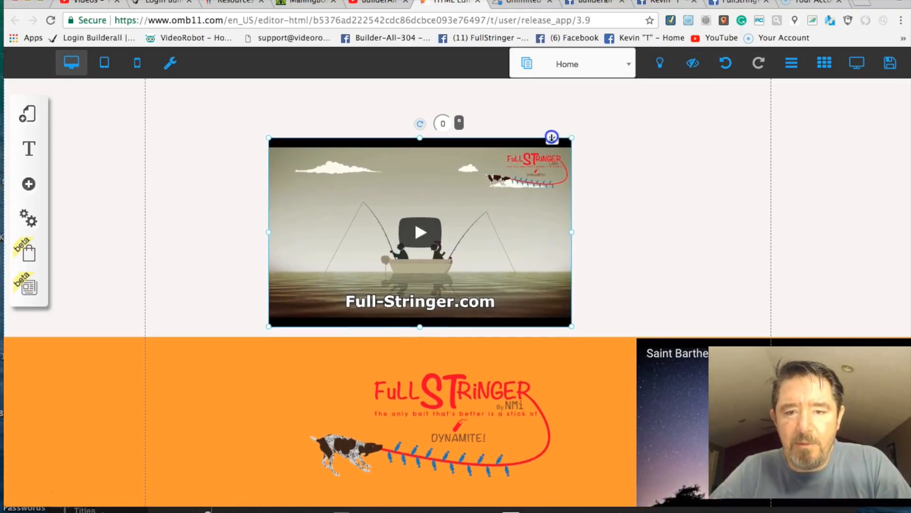
drag(529, 206, 553, 512)
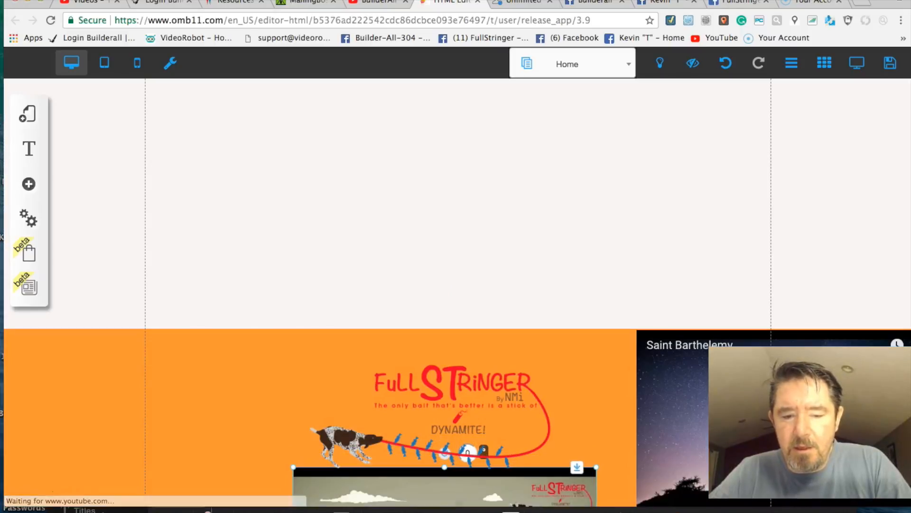
Step: Move the testimonial box lower and toward the page center, and place the Full-Stringer.com video between the logo and the box
scroll(576, 445, down, 5)
click(307, 384)
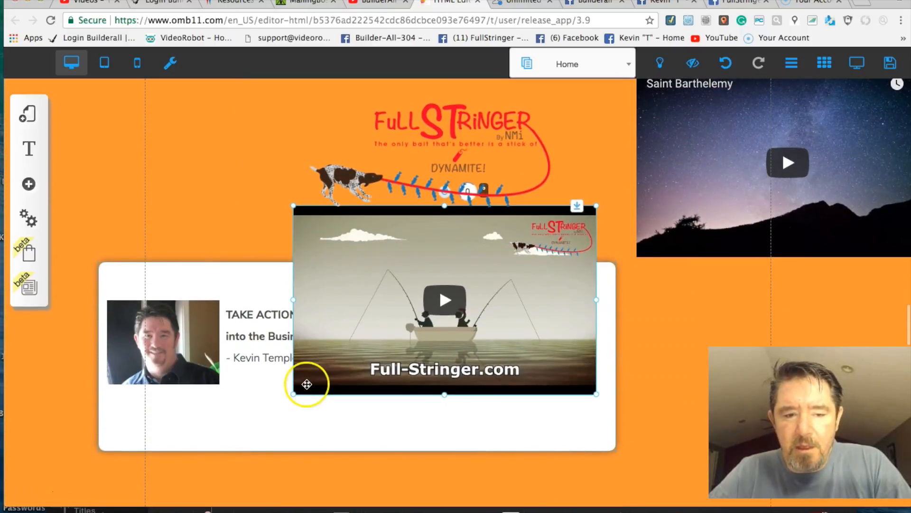
drag(238, 276, 334, 463)
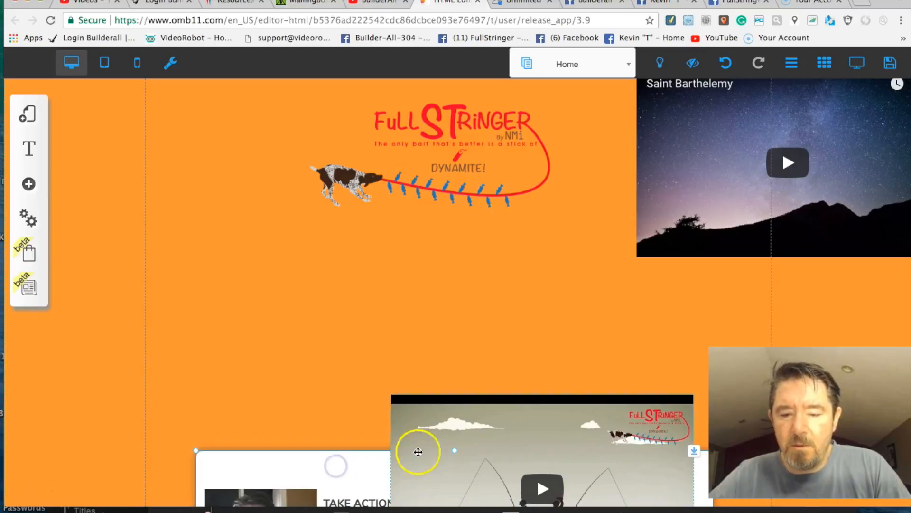
click(564, 422)
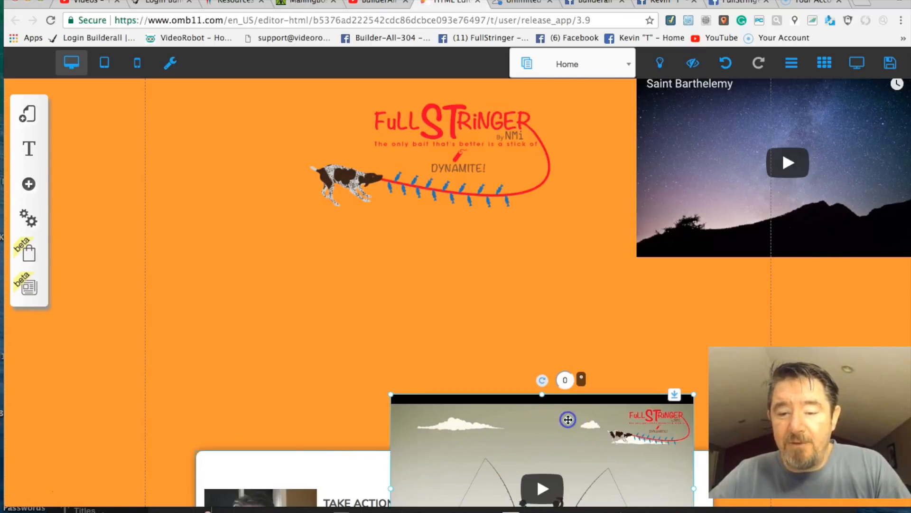
drag(574, 422, 494, 271)
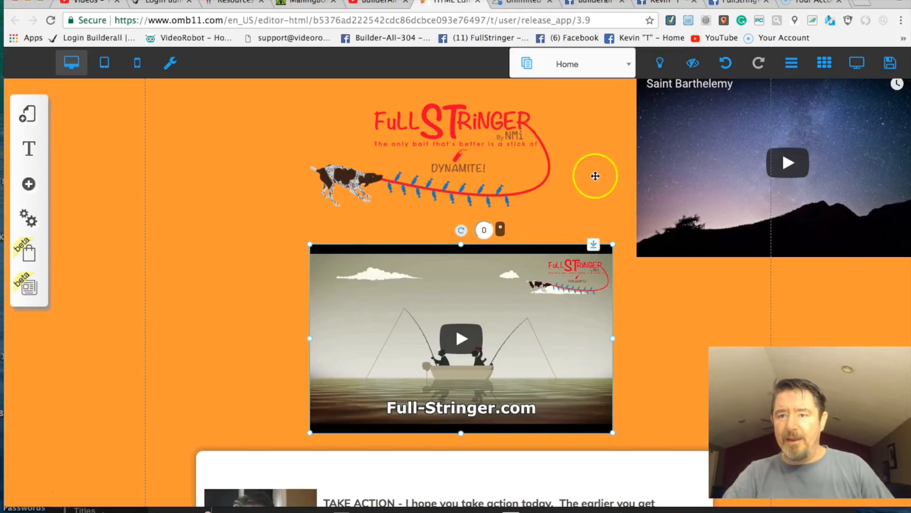
Step: Save the Home page changes and check the rearranged logo, video and testimonial box in the orange section
click(893, 72)
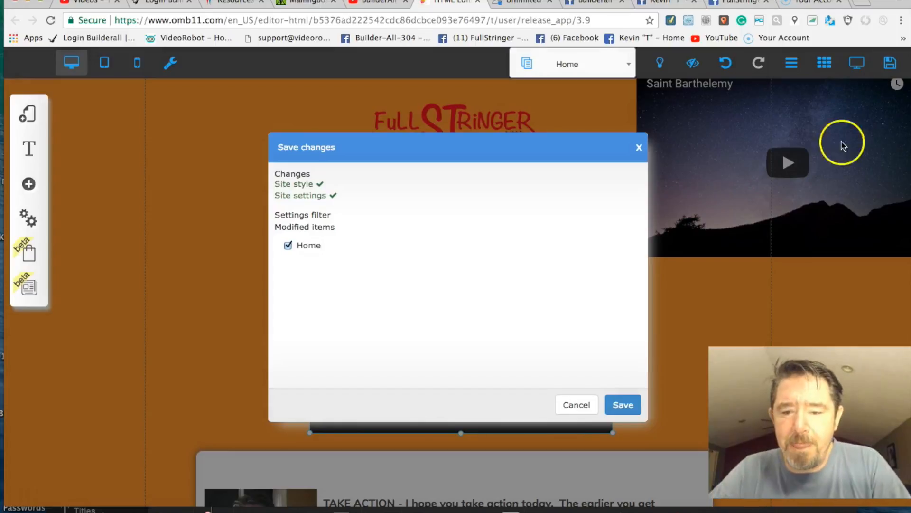
click(629, 404)
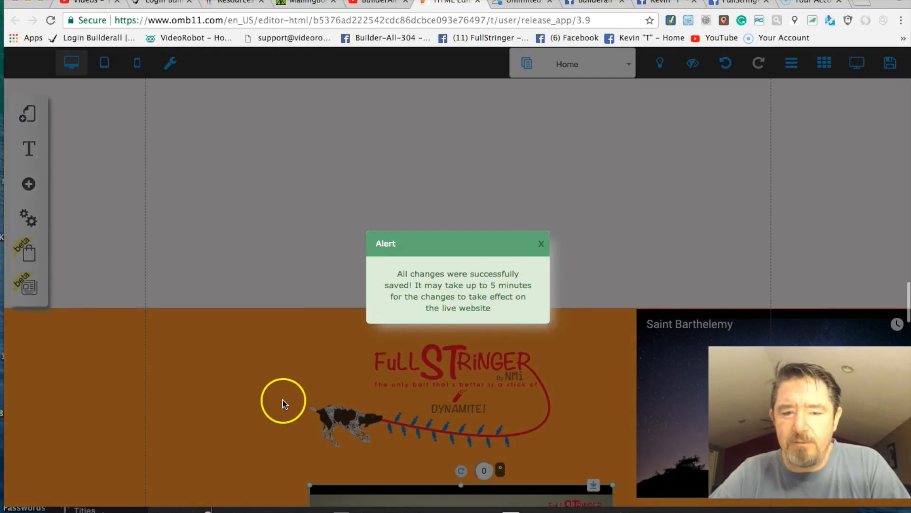
scroll(267, 410, down, 4)
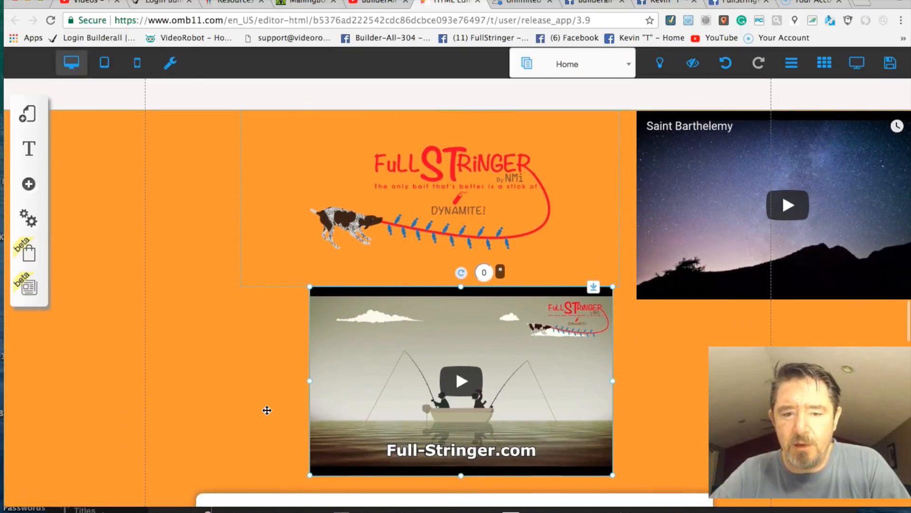
scroll(267, 410, down, 8)
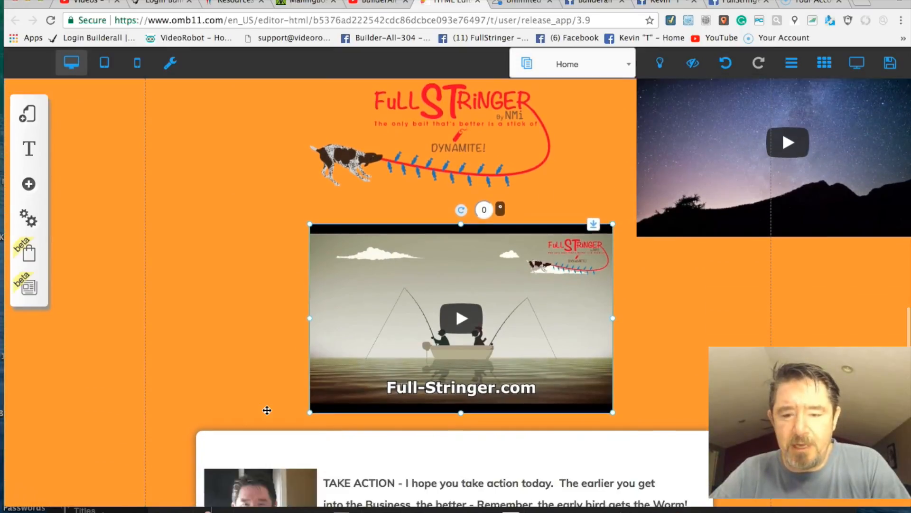
scroll(267, 413, down, 1)
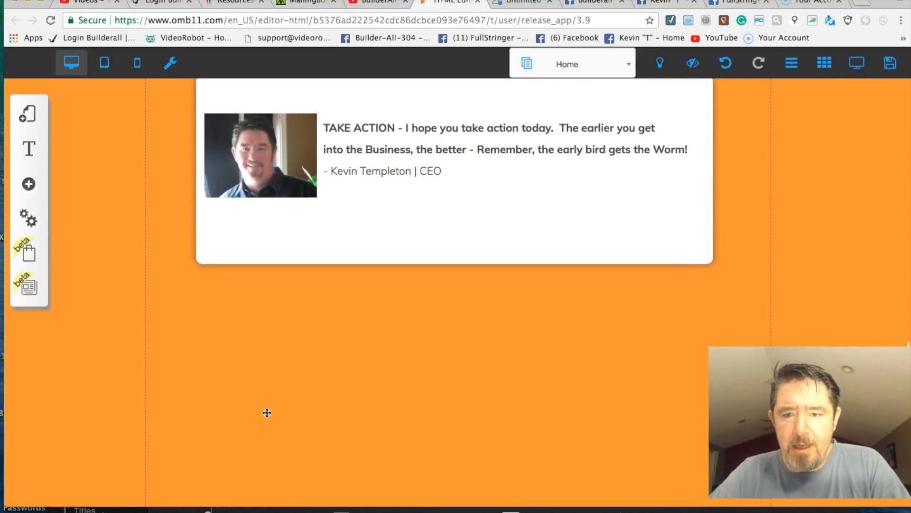
scroll(266, 412, down, 1)
scroll(267, 412, up, 3)
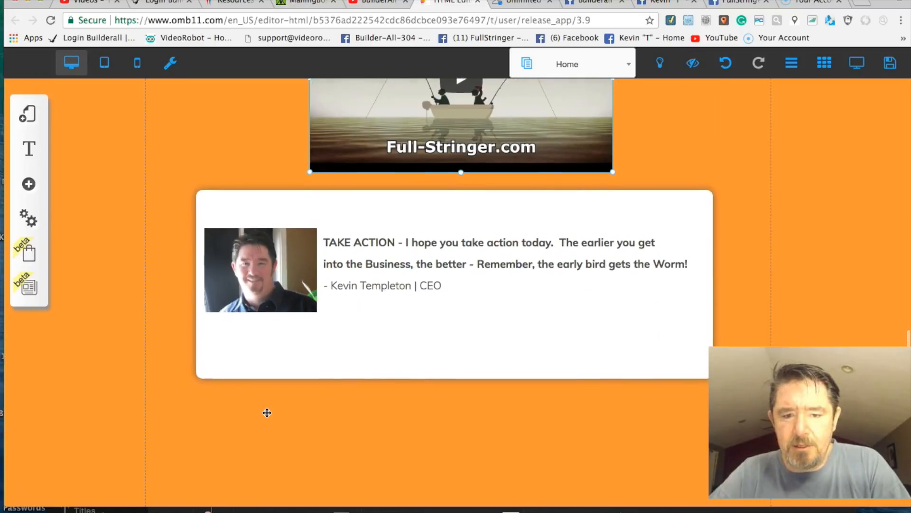
scroll(267, 413, down, 1)
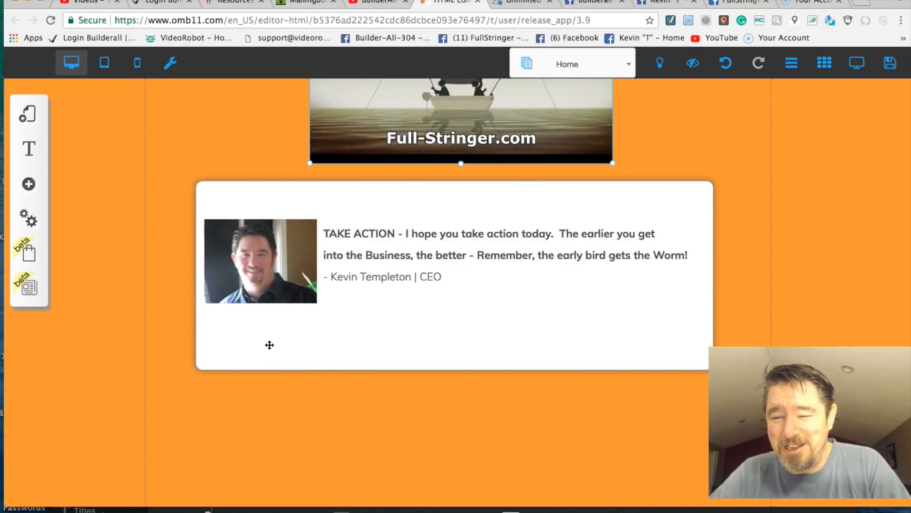
Step: Look over the orange section from the Full-Stringer.com video and testimonial box down to the 7 Pack content
scroll(270, 345, down, 3)
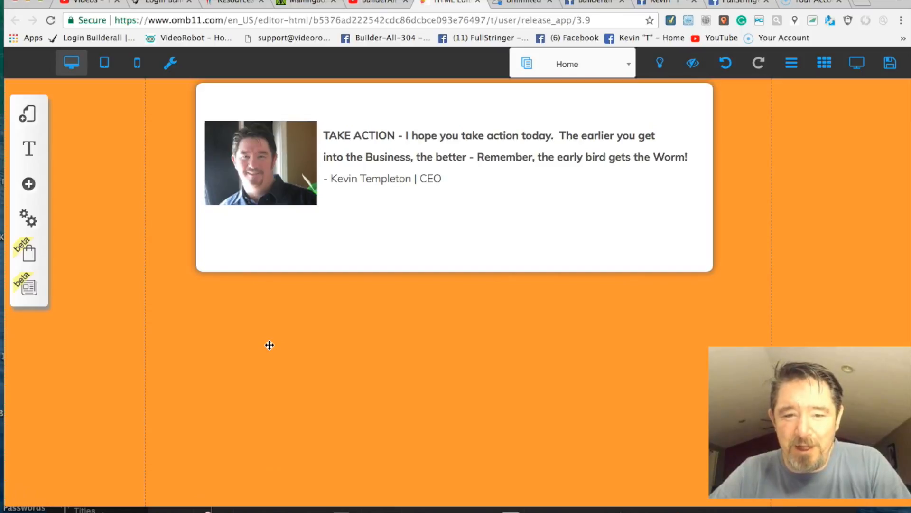
scroll(270, 345, down, 5)
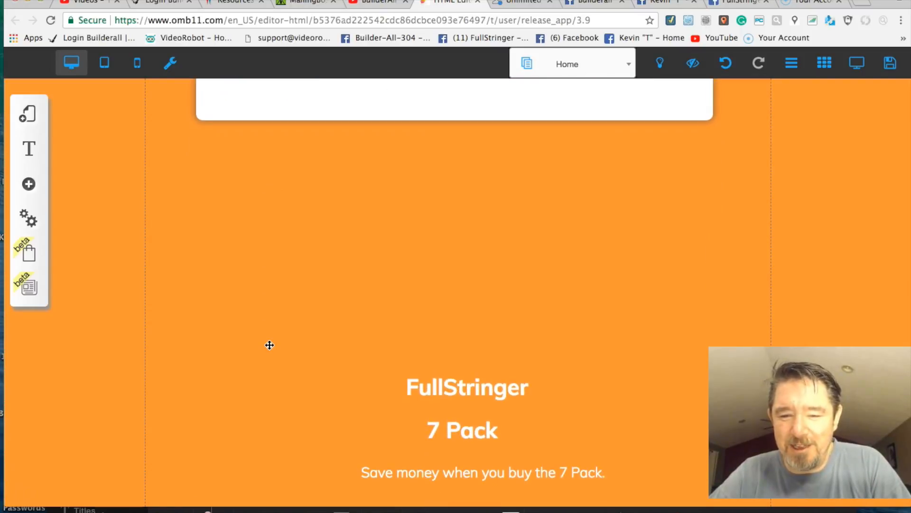
scroll(270, 345, down, 3)
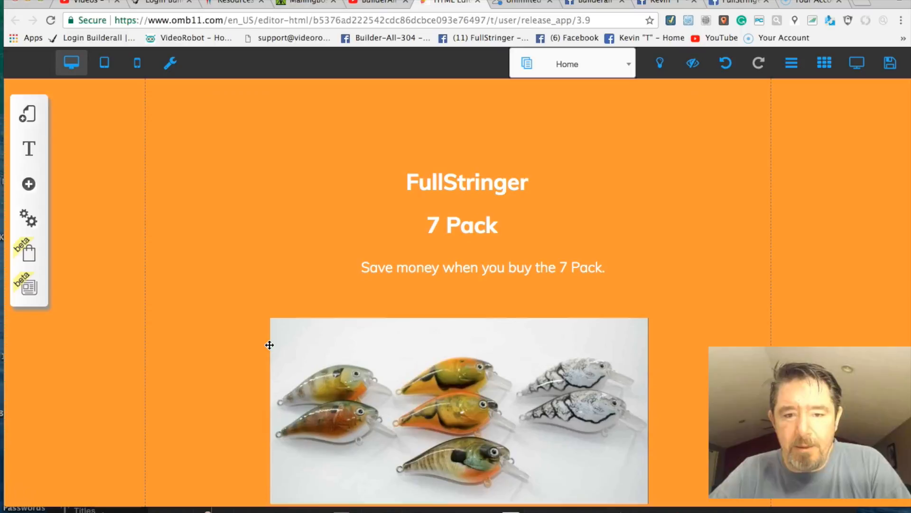
scroll(269, 345, up, 10)
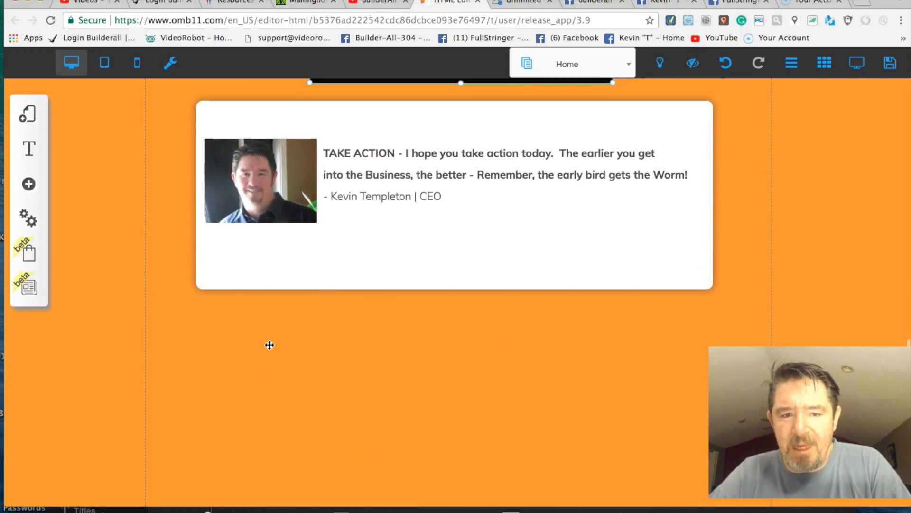
scroll(269, 345, up, 5)
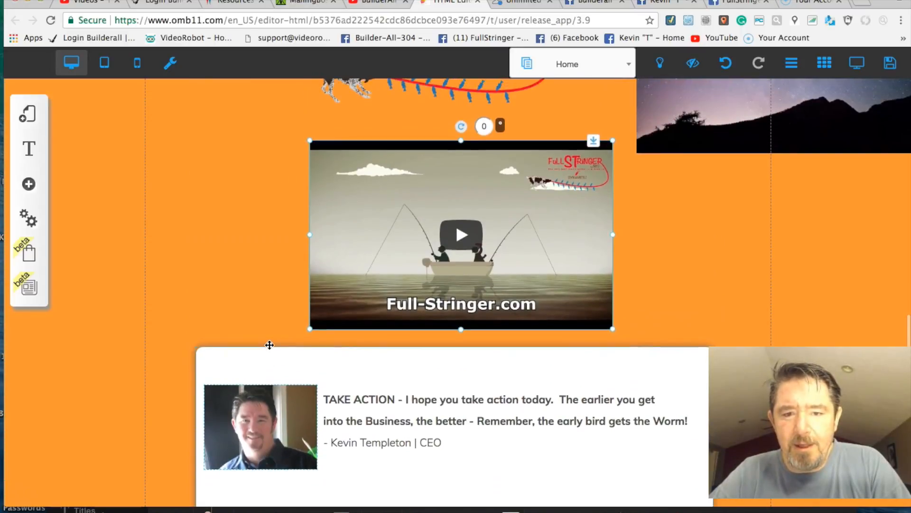
scroll(583, 226, up, 1)
Step: Move the "Visit: FullStringer.com" button and the orange square away from the FAQ questions, down to the orange section's upper edge
scroll(584, 226, up, 10)
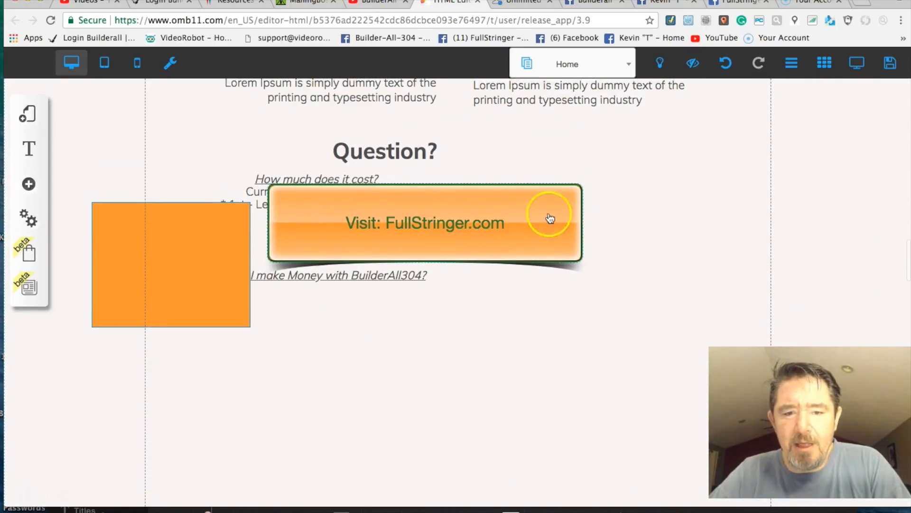
drag(521, 204, 533, 435)
drag(217, 248, 240, 430)
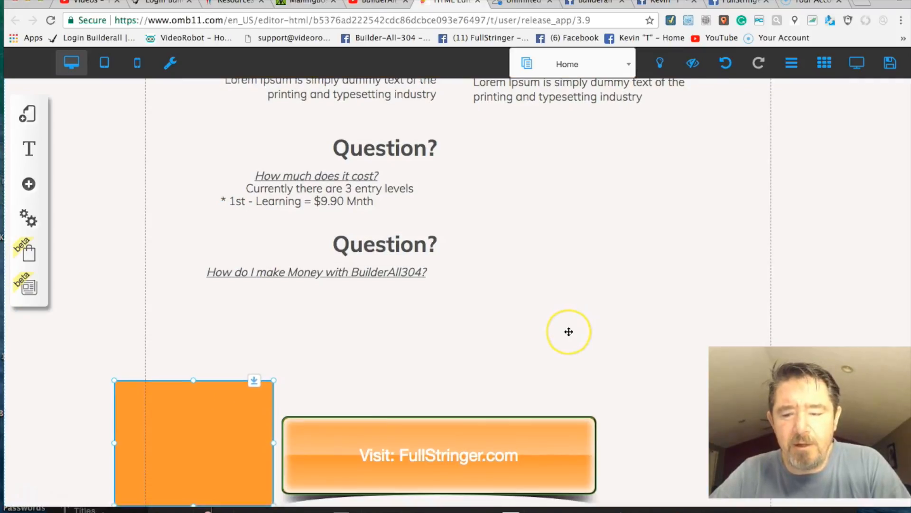
scroll(569, 329, down, 6)
click(566, 170)
drag(566, 170, 579, 369)
click(226, 134)
drag(226, 134, 230, 432)
scroll(525, 275, down, 4)
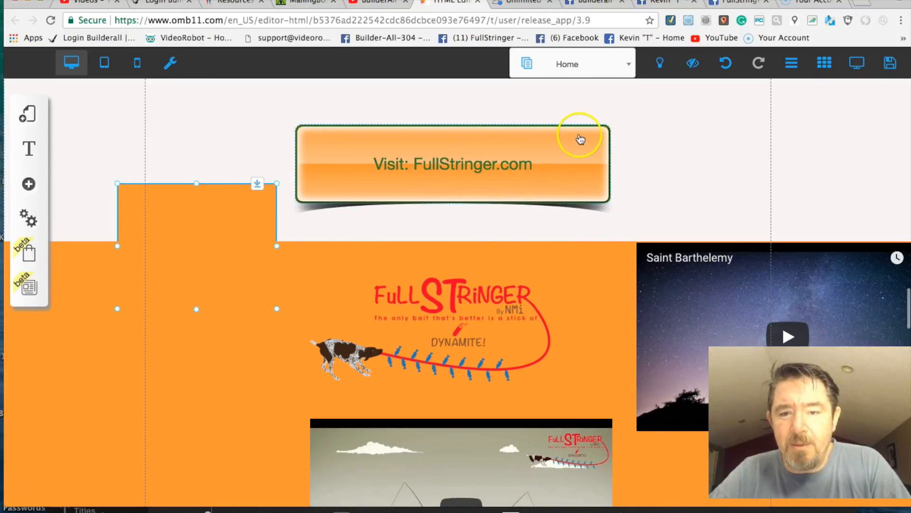
Step: Move the "Visit: FullStringer.com" button into the orange section, below the testimonial box
drag(579, 137, 527, 508)
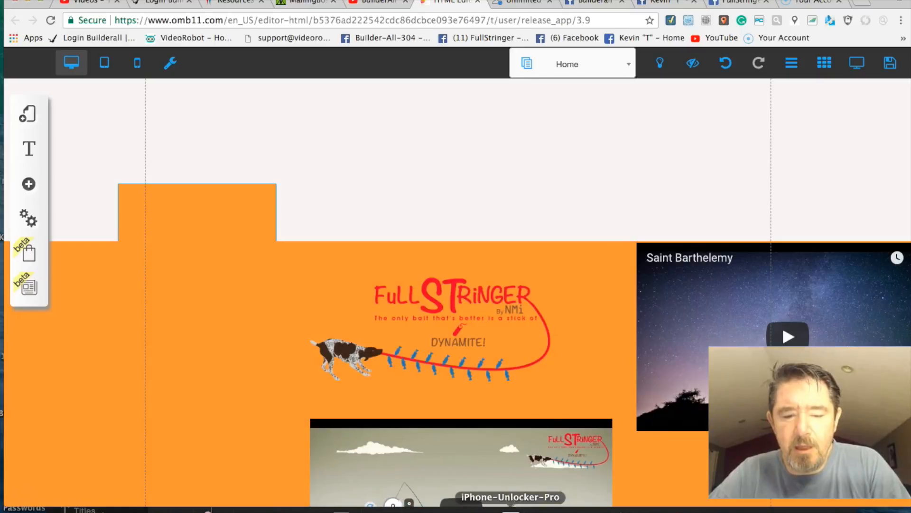
scroll(580, 366, down, 7)
scroll(582, 366, down, 2)
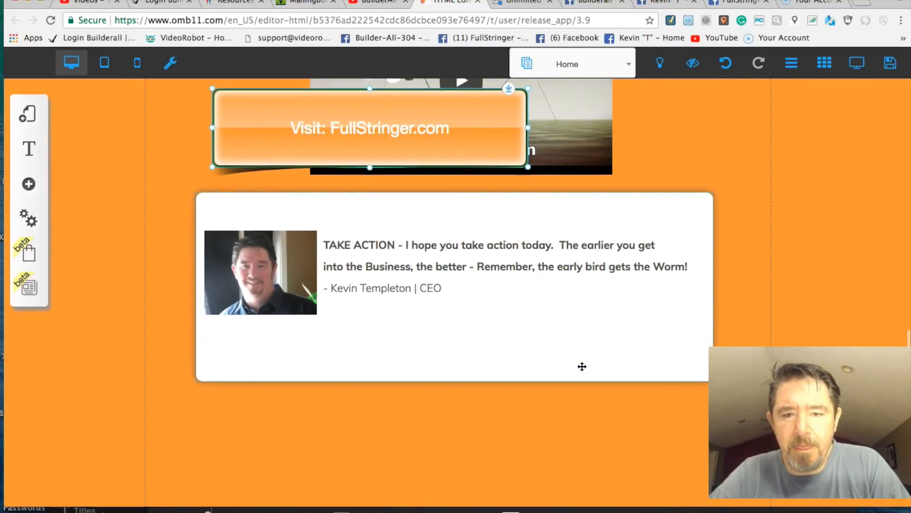
drag(502, 107, 474, 442)
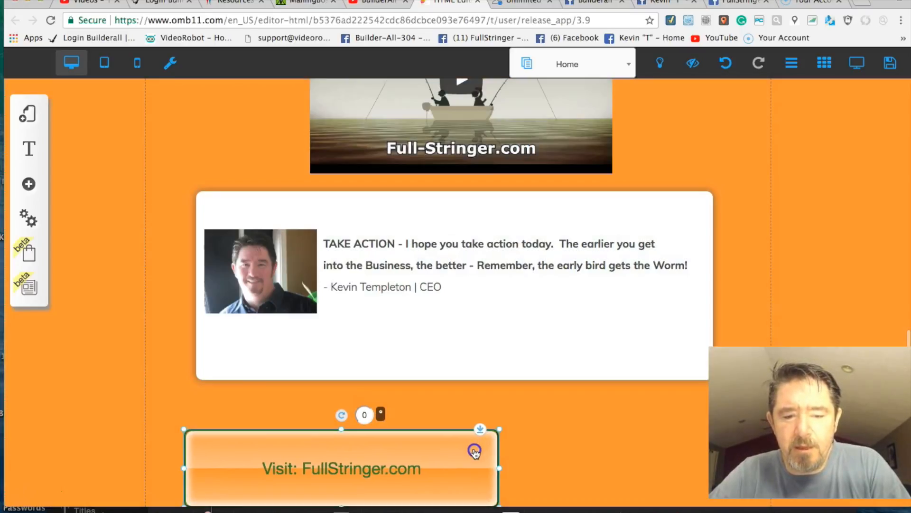
Step: Move the "Visit: FullStringer.com" button past the 7 Pack text to the empty area below the lure image
scroll(475, 446, down, 8)
drag(480, 109, 377, 368)
scroll(595, 289, down, 6)
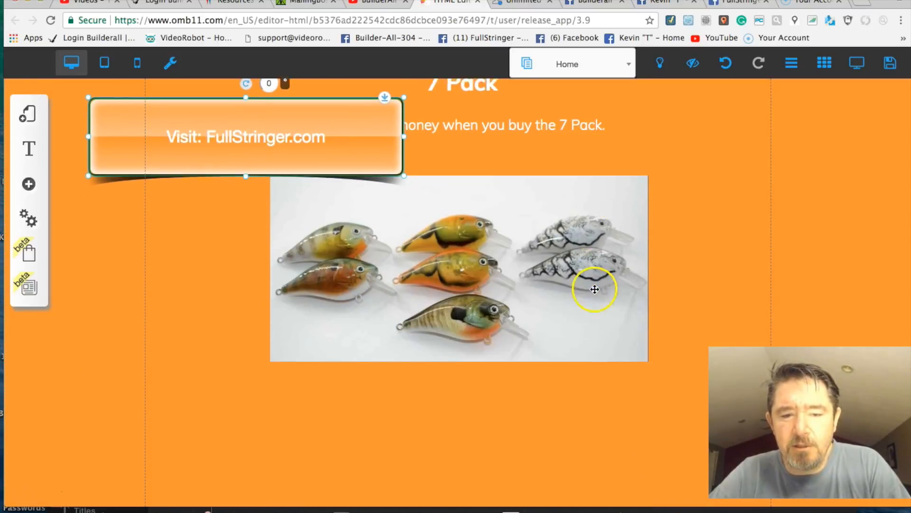
scroll(412, 122, up, 1)
drag(369, 90, 424, 398)
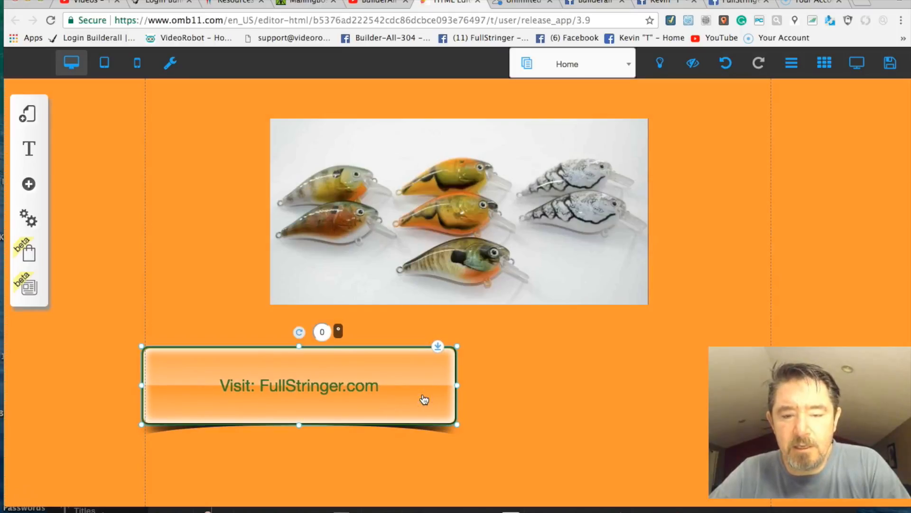
Step: Shift the signup form slightly lower and place the "Visit: FullStringer.com" button centered beneath its "CLICK" HERE button
scroll(424, 400, down, 5)
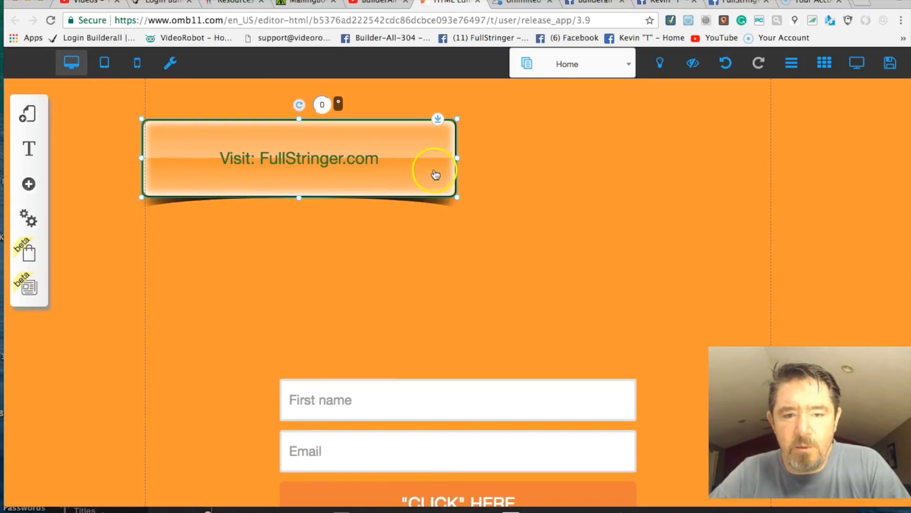
drag(421, 151, 576, 299)
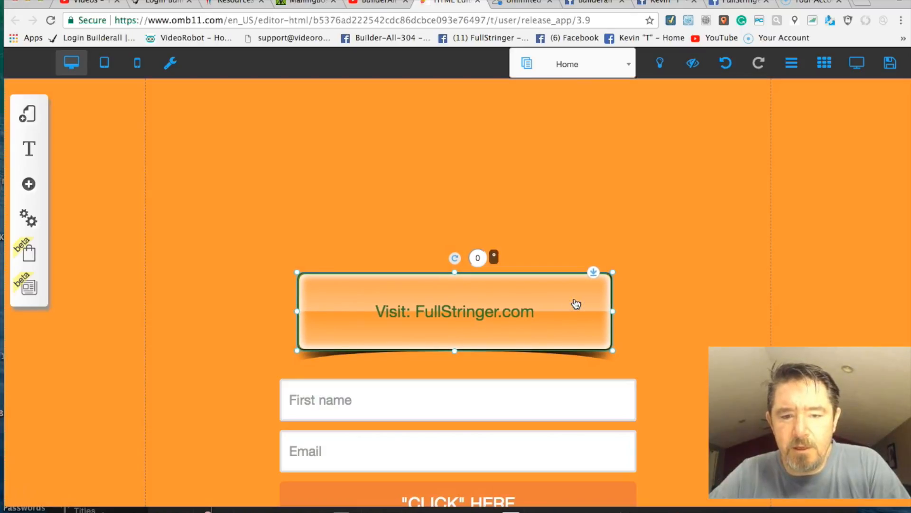
scroll(576, 304, down, 4)
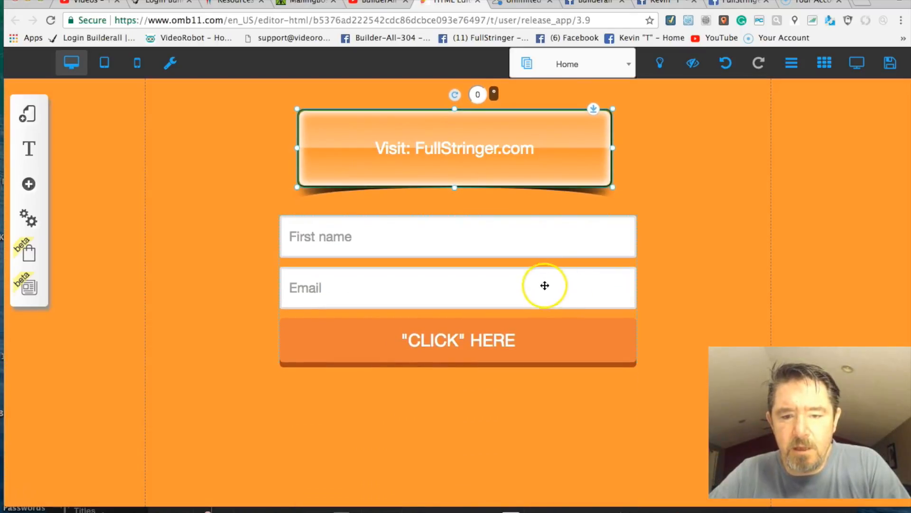
click(544, 287)
mouse_move(544, 287)
mouse_down()
mouse_move(540, 224)
mouse_move(546, 318)
mouse_move(542, 296)
mouse_up()
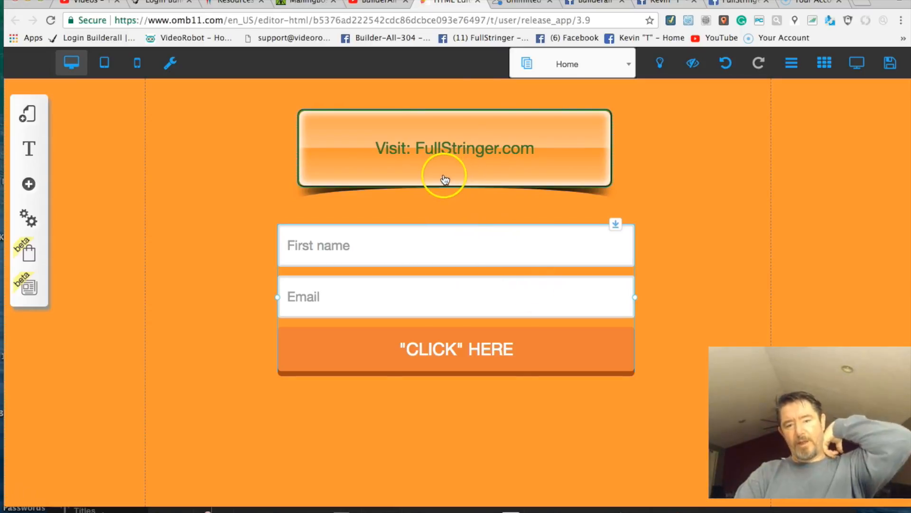
drag(575, 126, 571, 409)
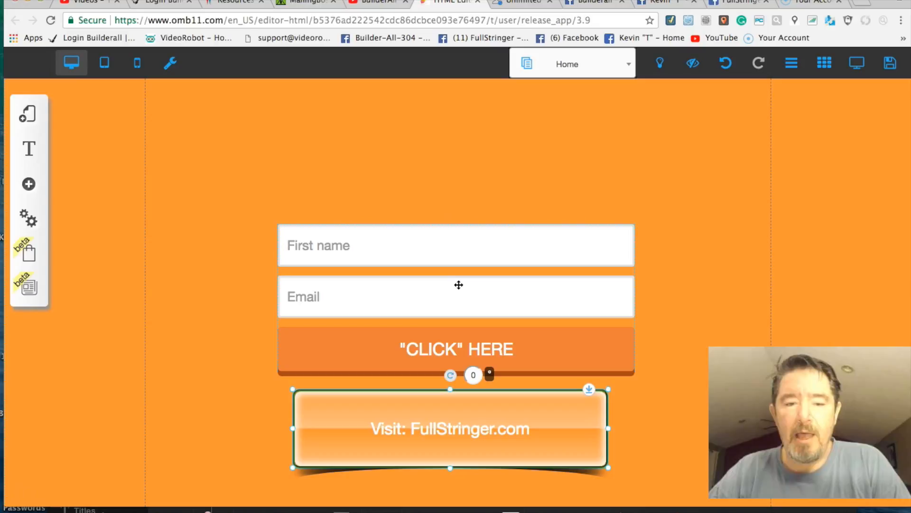
Step: Examine the spacing around the signup form, the blue "Your Text Here" button and the footer links
scroll(731, 281, down, 3)
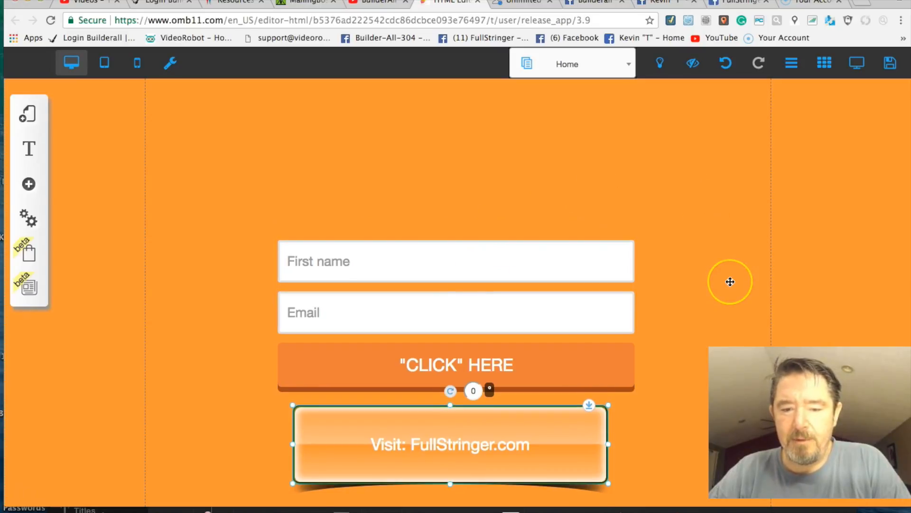
scroll(731, 281, down, 5)
click(533, 399)
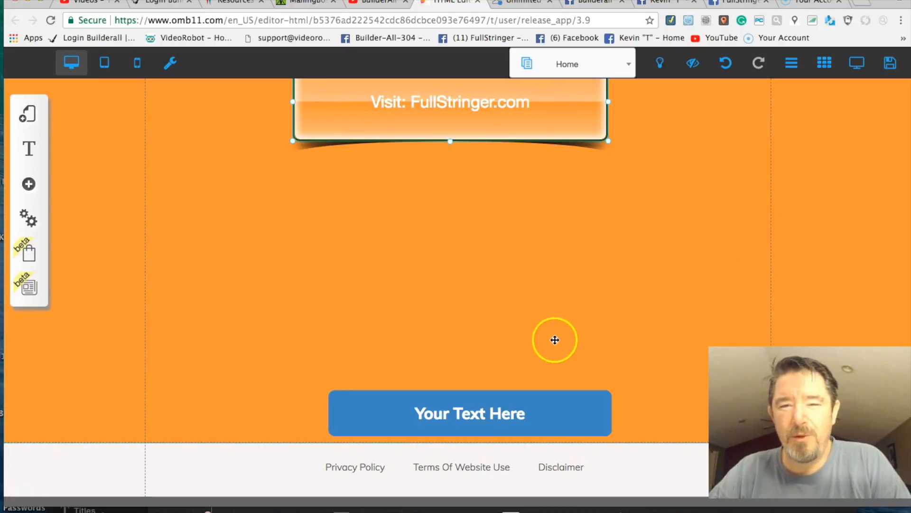
scroll(557, 335, up, 1)
scroll(557, 334, up, 1)
scroll(557, 335, down, 2)
scroll(558, 335, up, 5)
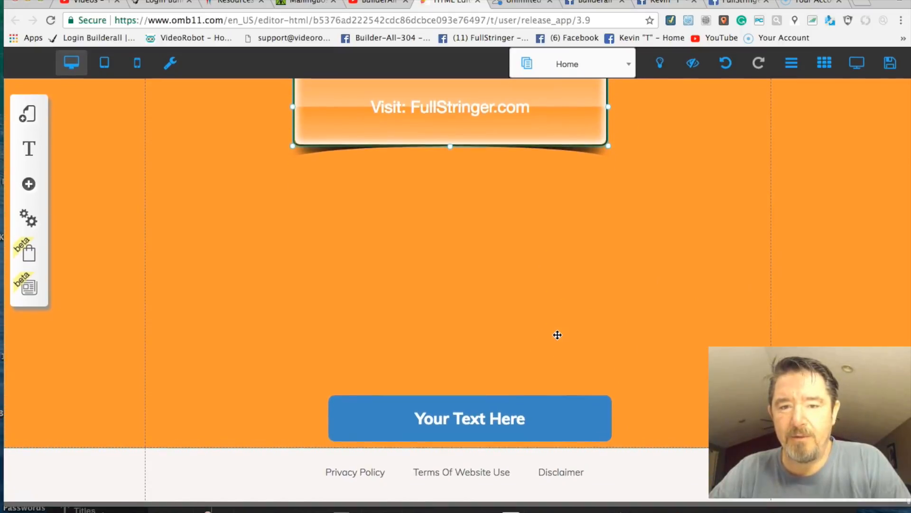
scroll(557, 335, down, 4)
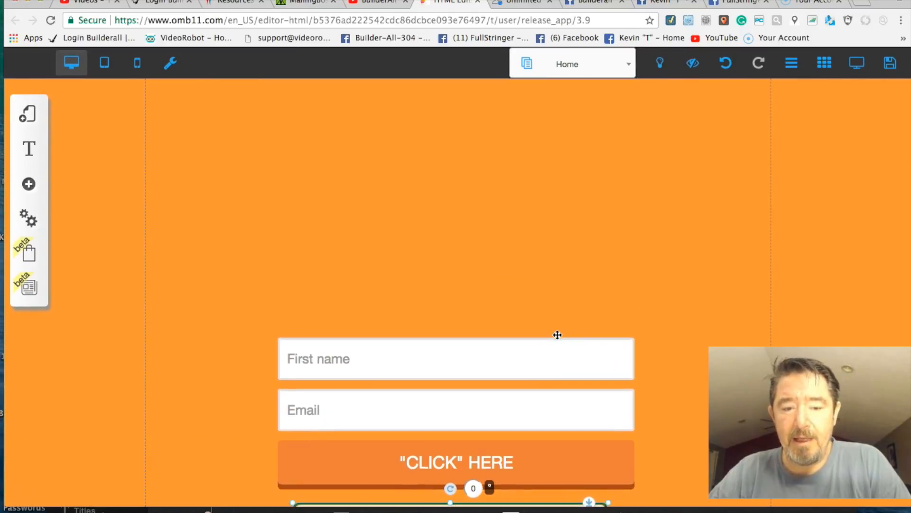
scroll(557, 335, up, 4)
scroll(558, 335, up, 1)
scroll(556, 327, up, 3)
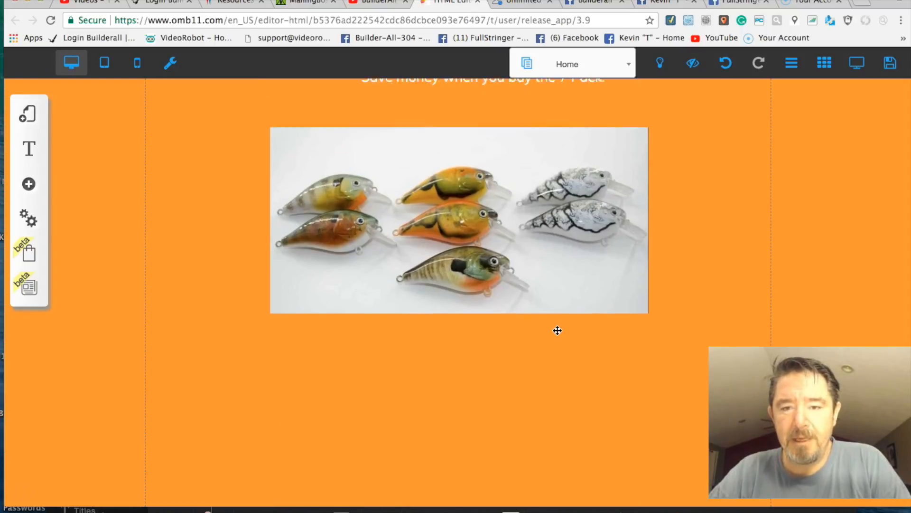
Step: Select the 7 Pack lure image and review the content above it up to the FullStringer logo
click(449, 217)
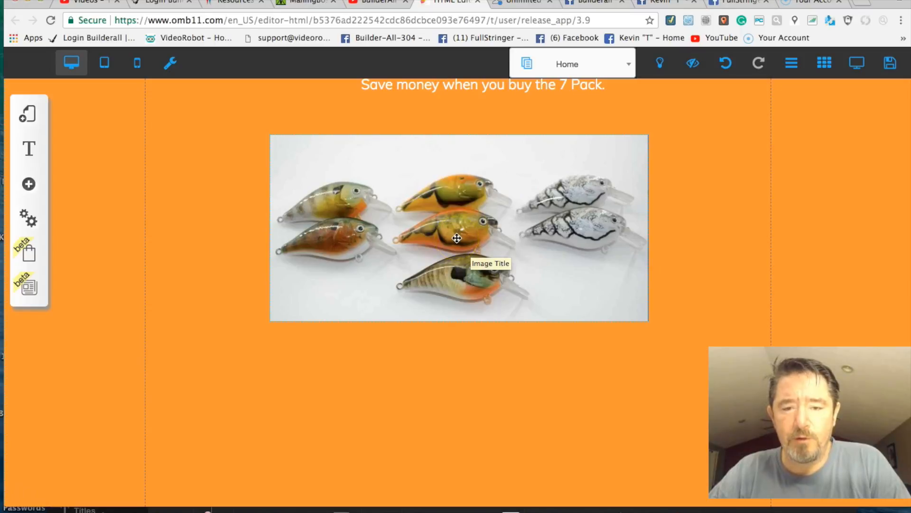
click(453, 208)
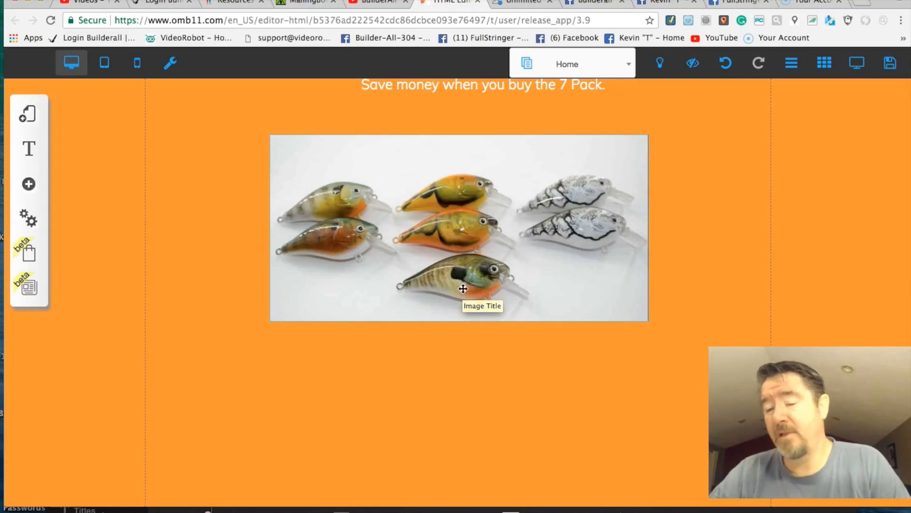
click(514, 270)
scroll(514, 270, up, 3)
scroll(515, 271, up, 8)
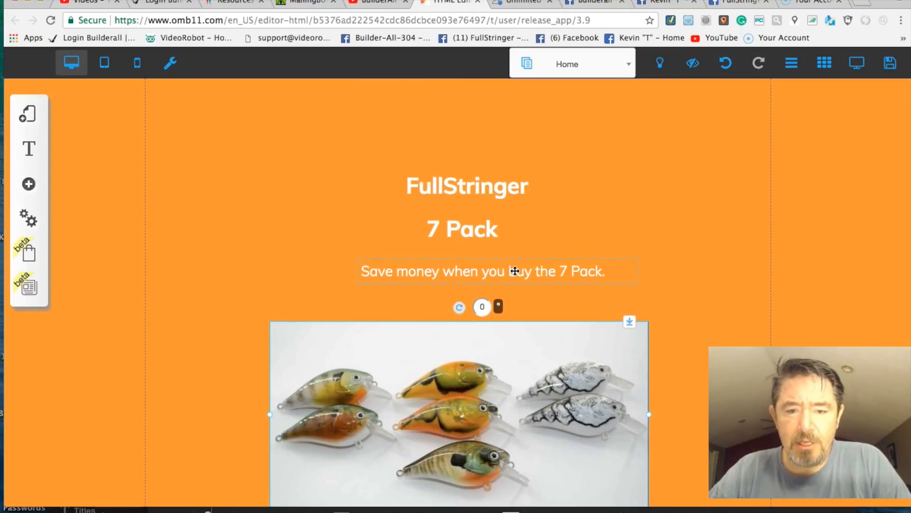
scroll(515, 271, up, 6)
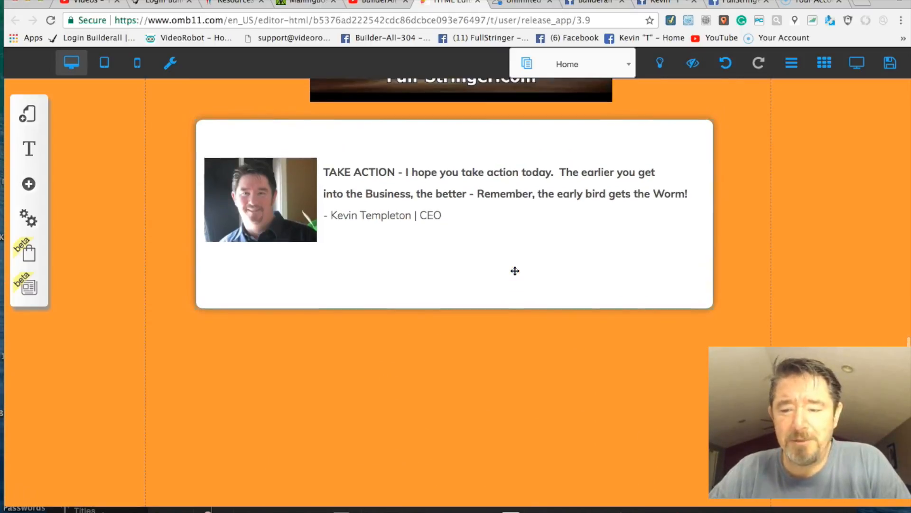
scroll(515, 271, up, 3)
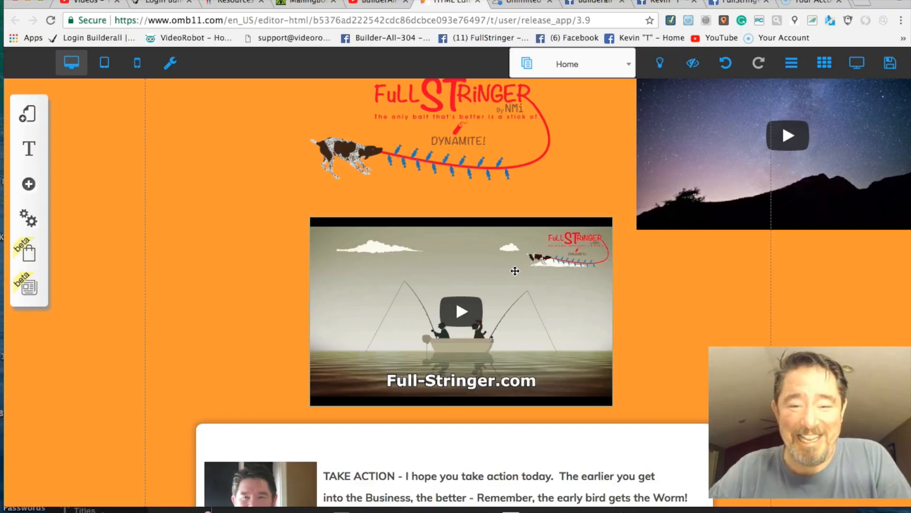
scroll(515, 270, up, 3)
Step: Move the orange square fully into the orange section, beside the FullStringer dog logo
click(515, 270)
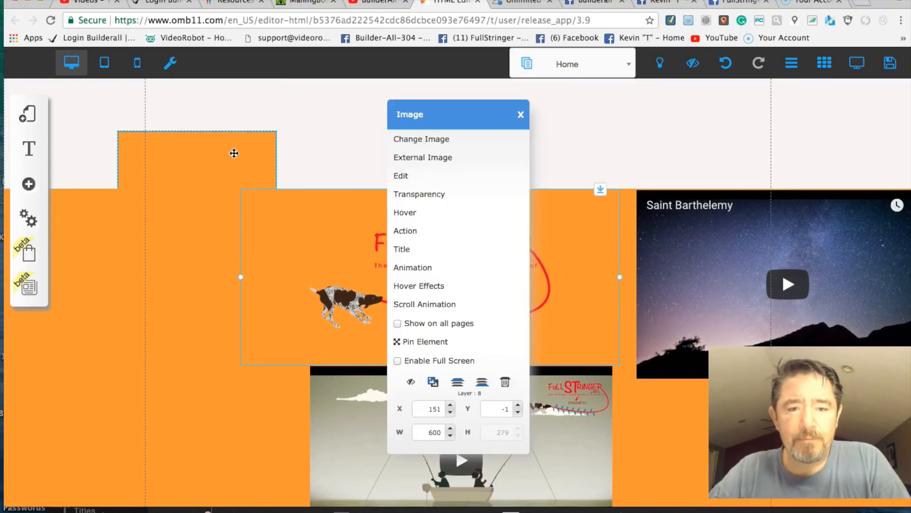
drag(234, 152, 229, 362)
click(432, 281)
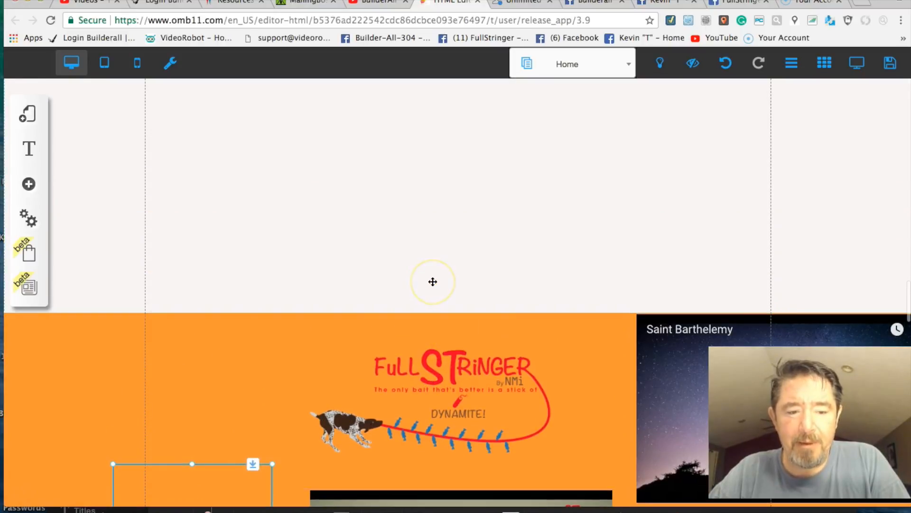
click(212, 486)
drag(204, 496, 214, 448)
click(266, 344)
click(240, 446)
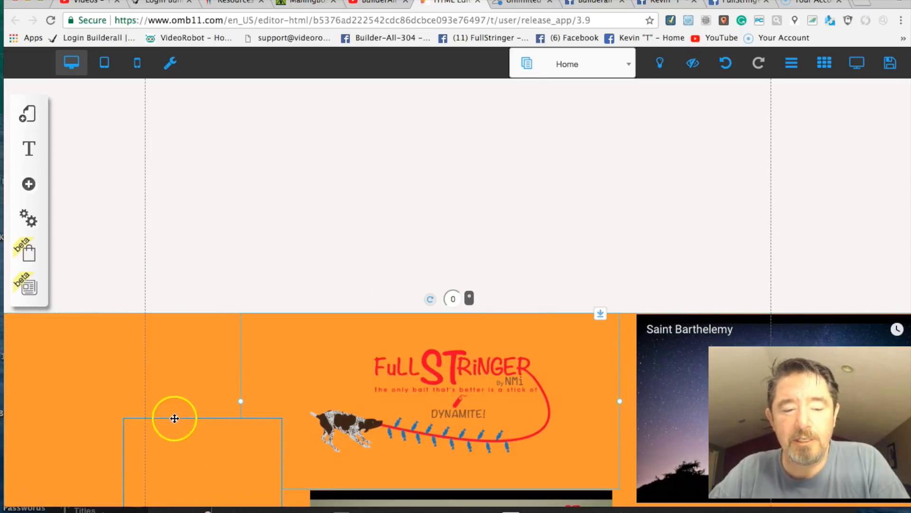
Step: Move the orange square up across the border between the light and orange sections, and look over the FAQ content above
drag(238, 469, 222, 330)
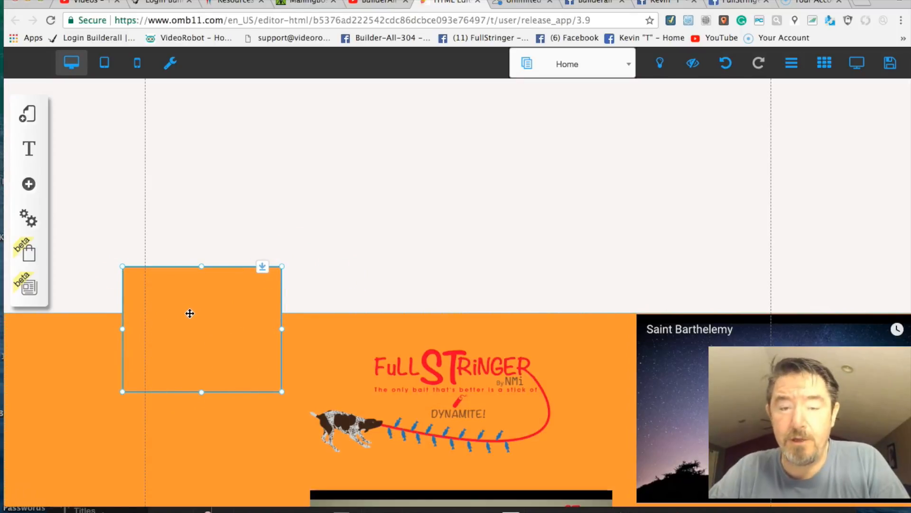
scroll(190, 313, up, 10)
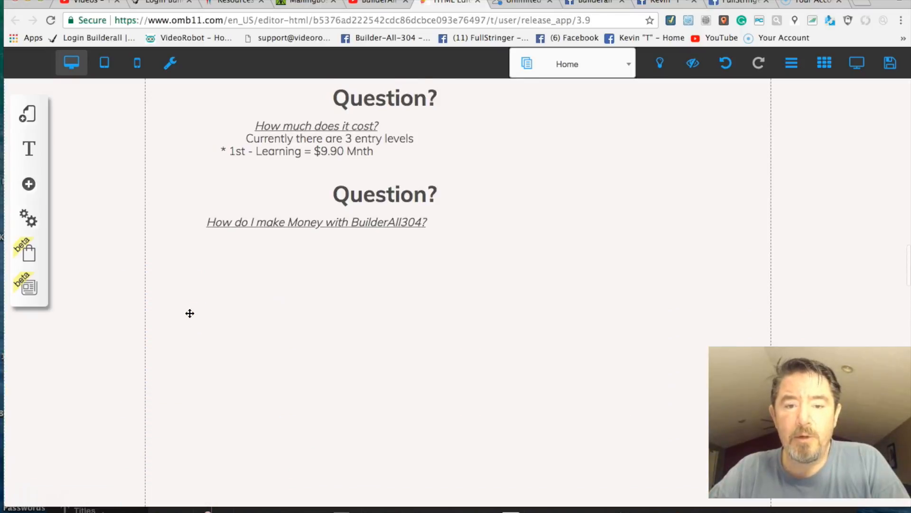
scroll(190, 314, up, 7)
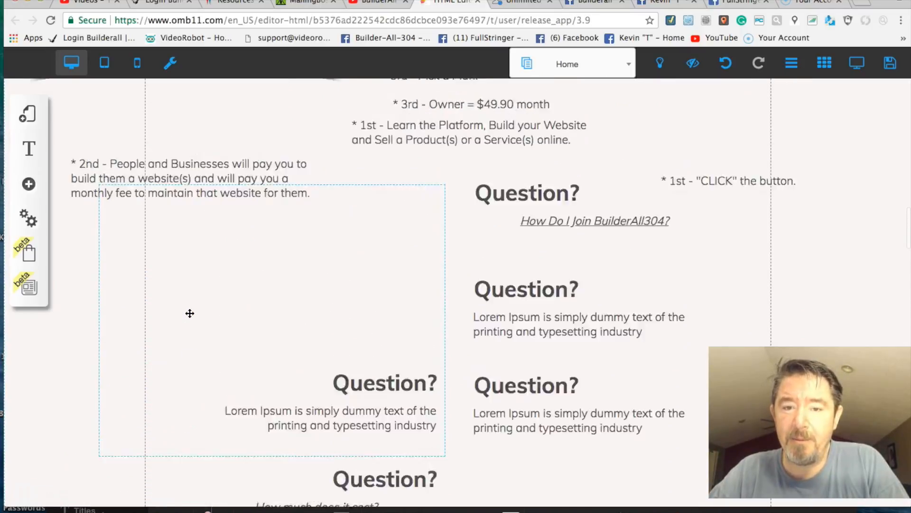
scroll(189, 313, up, 4)
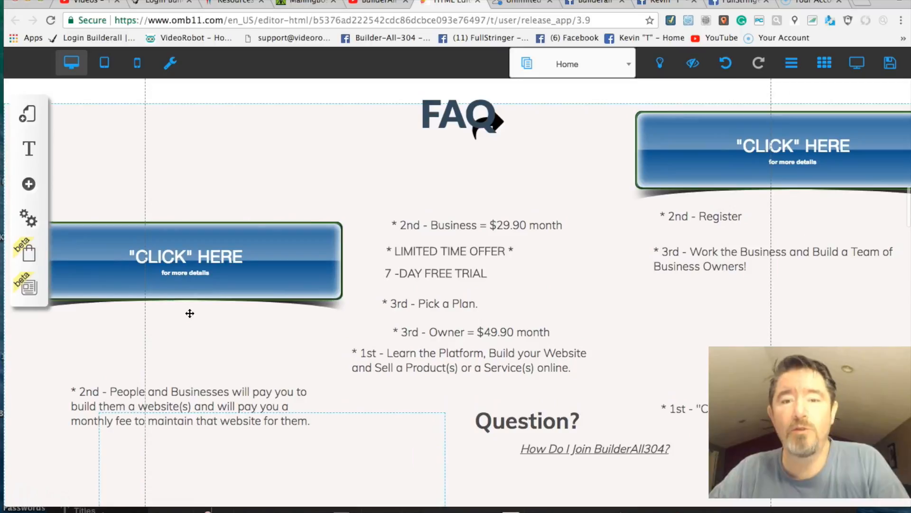
scroll(190, 313, up, 10)
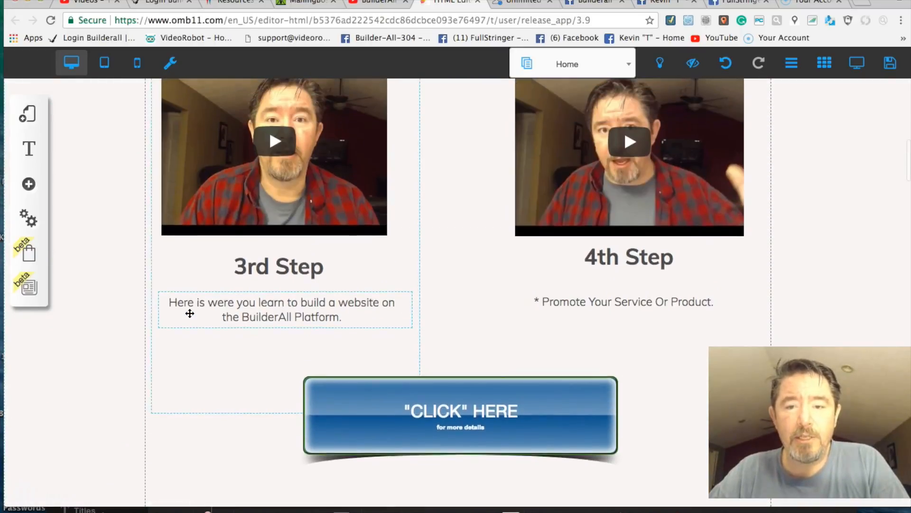
scroll(190, 313, up, 15)
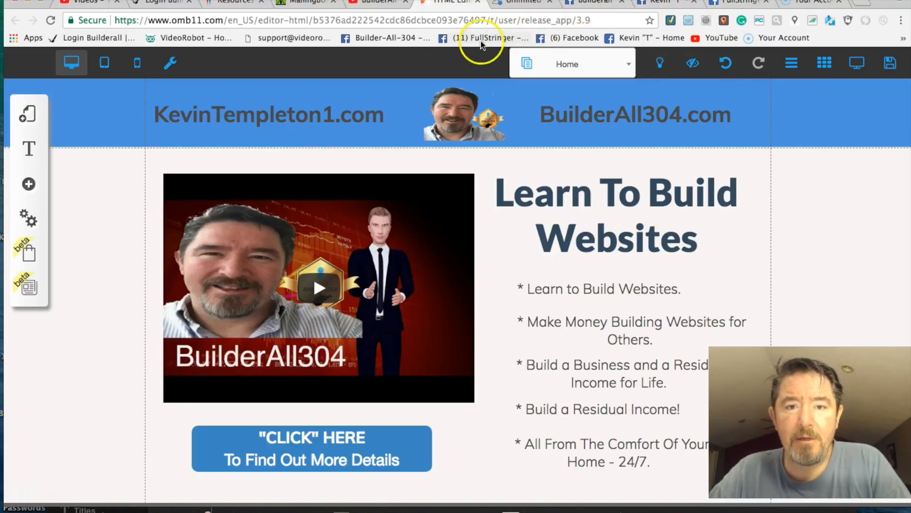
click(395, 40)
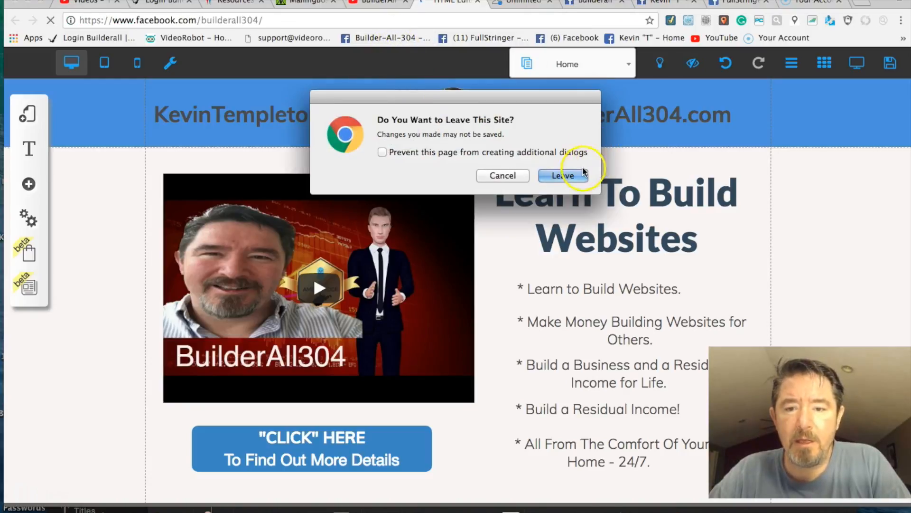
click(503, 176)
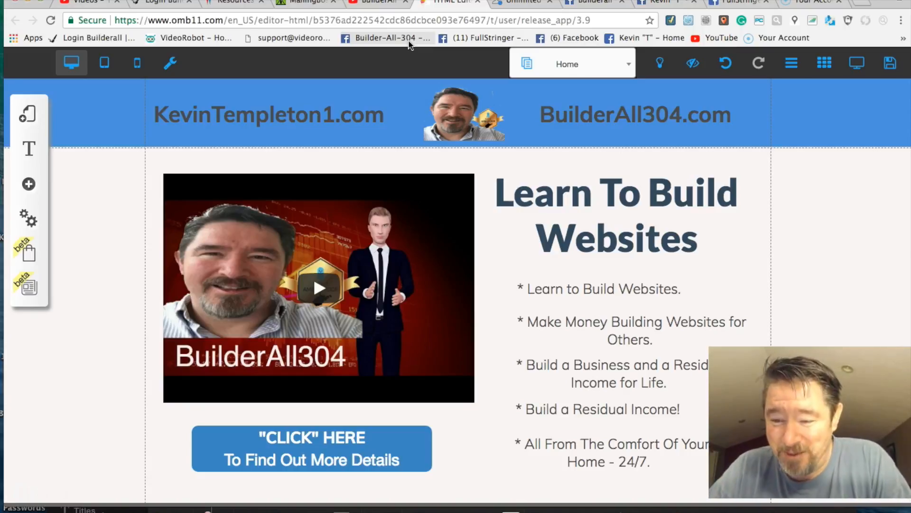
Step: Review the Home page from the BuilderAll304 intro video and bullet list through the Fast Track banner to "The 4 Steps to Success" videos
scroll(508, 215, down, 1)
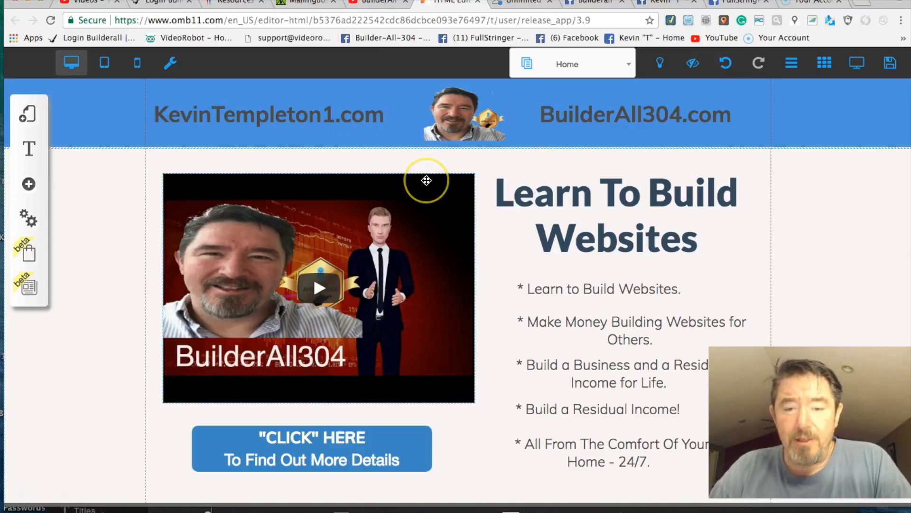
scroll(427, 181, down, 4)
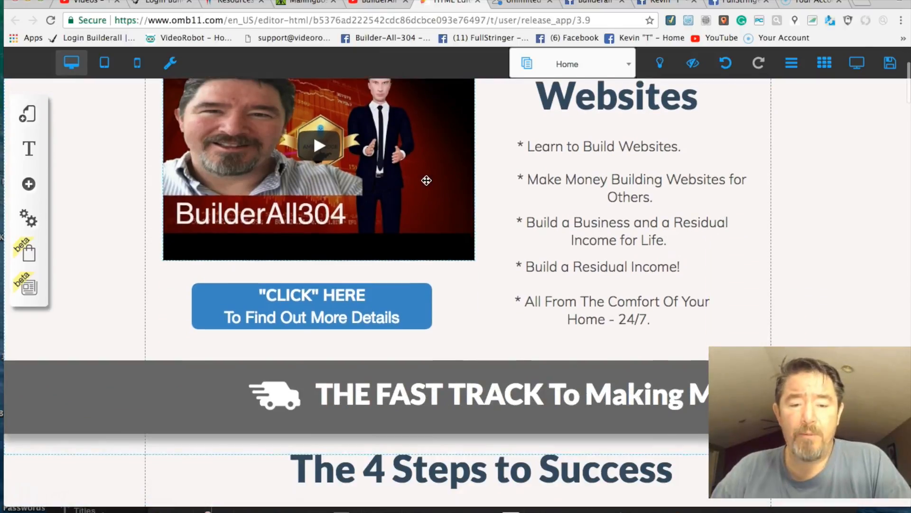
scroll(426, 180, up, 2)
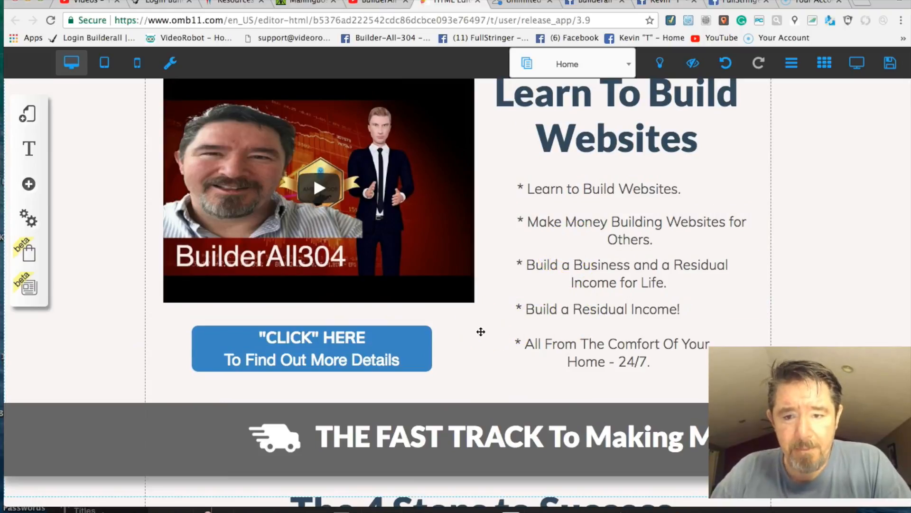
scroll(481, 332, down, 2)
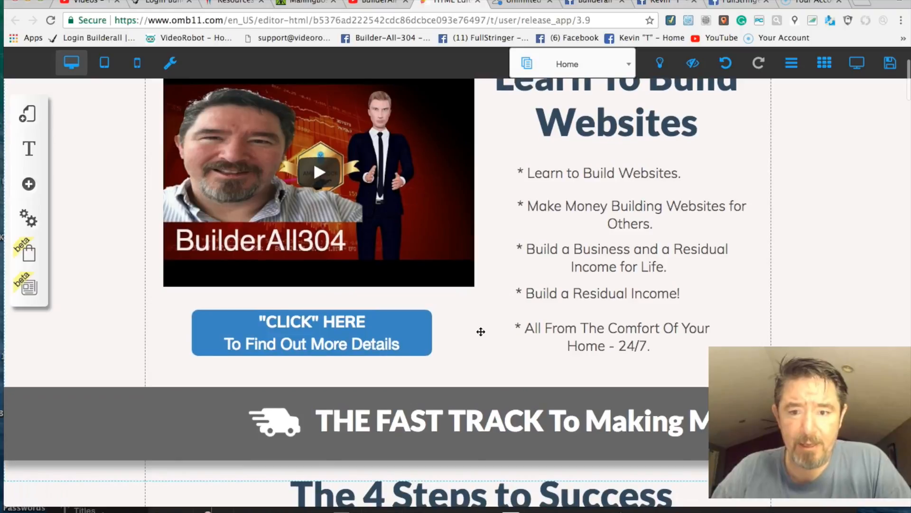
click(375, 317)
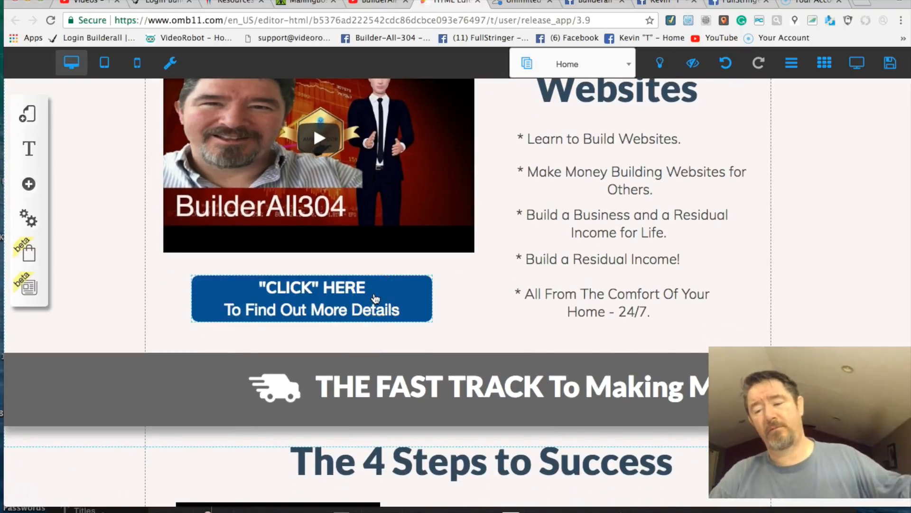
scroll(376, 298, up, 3)
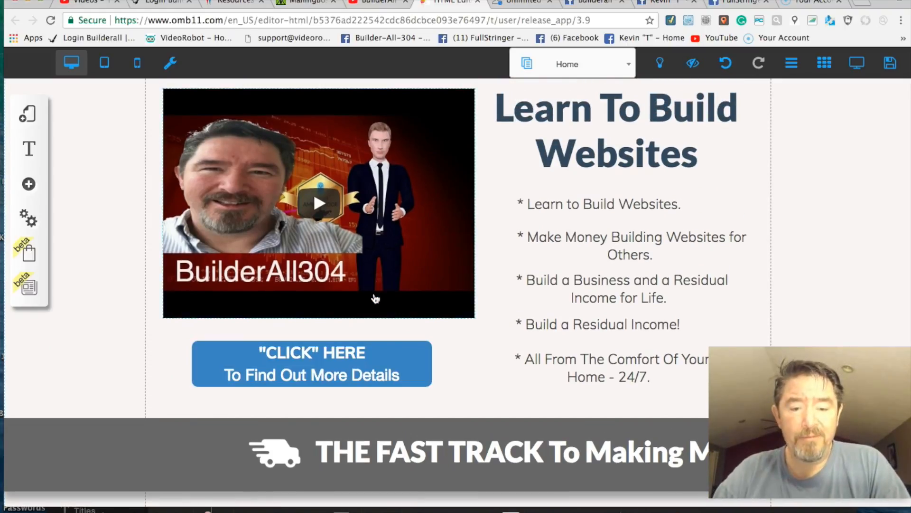
scroll(375, 299, down, 10)
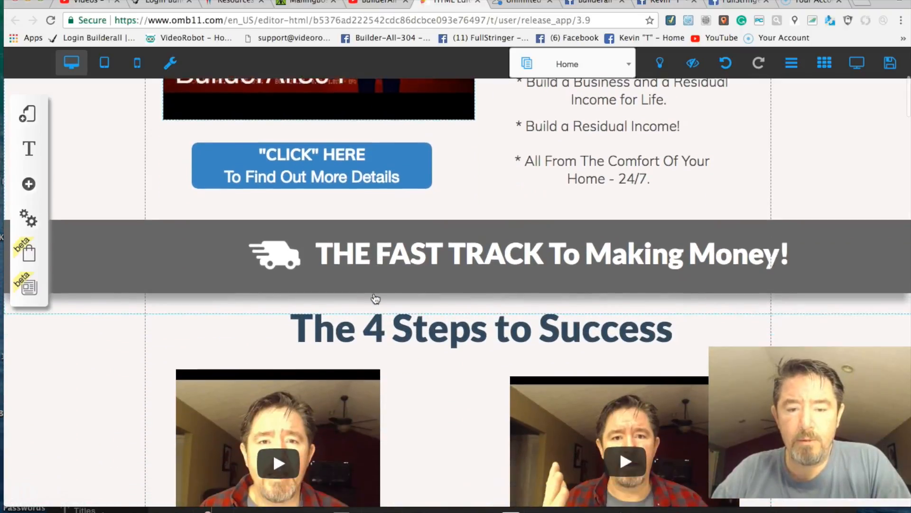
scroll(375, 299, down, 2)
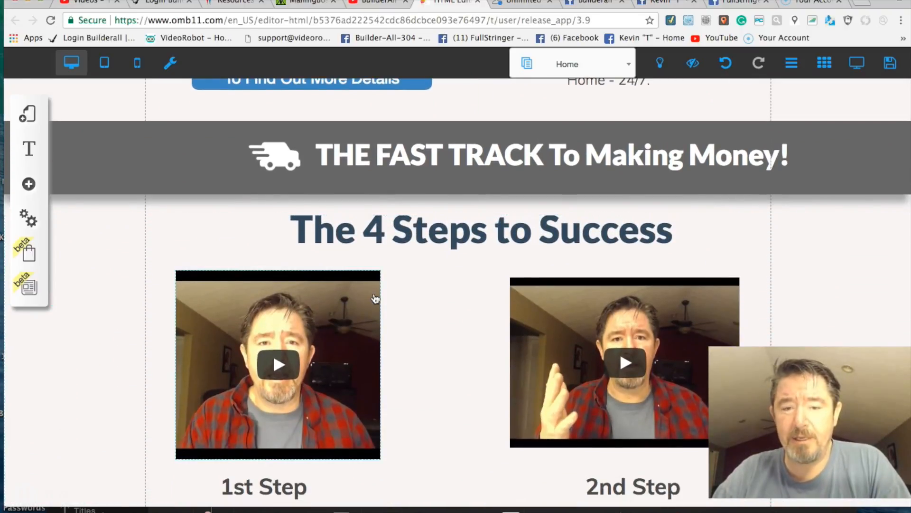
click(438, 279)
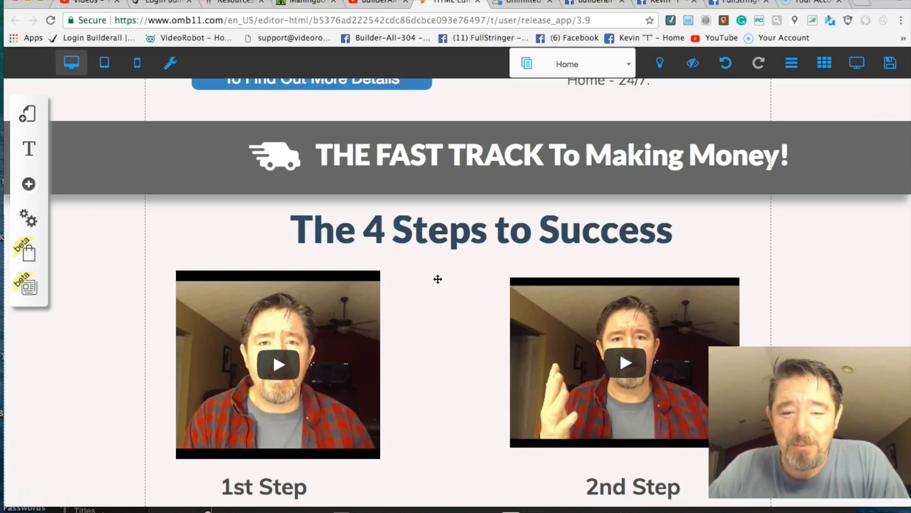
Step: Move the blue "CLICK" HERE button below the 3rd and 4th Step texts slightly up, closer to them
scroll(437, 279, down, 12)
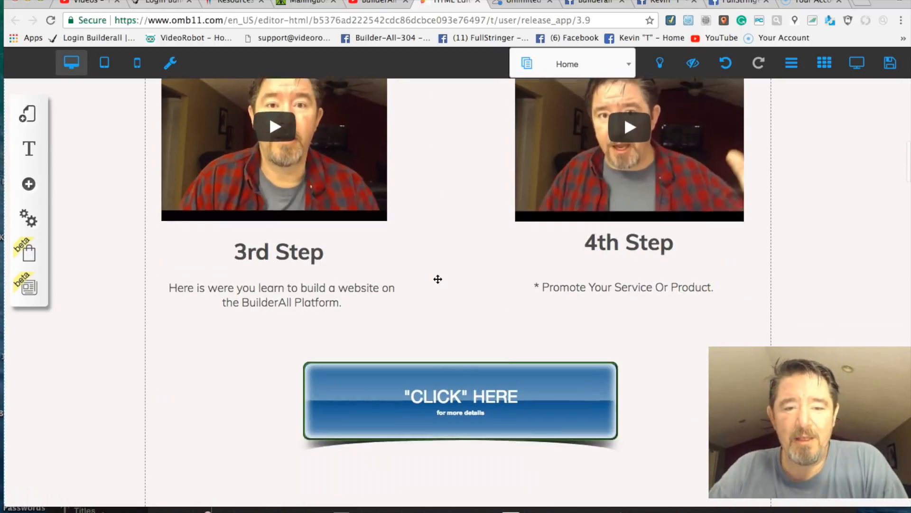
scroll(437, 280, down, 5)
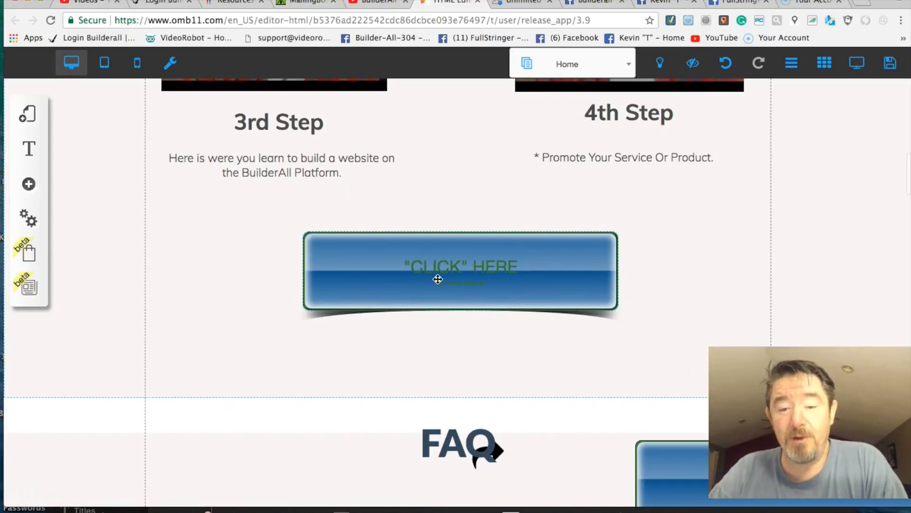
click(466, 279)
drag(467, 280, 466, 263)
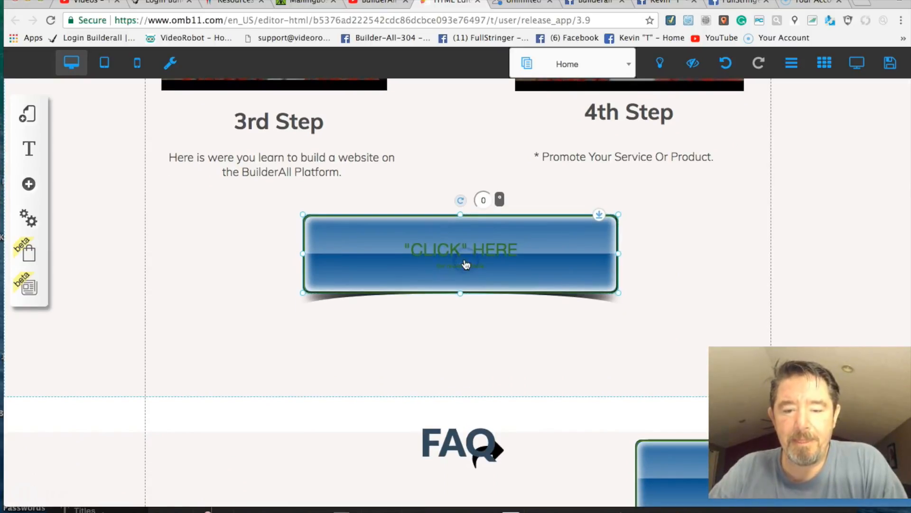
Step: Shorten the 4 Steps section by raising its lower border closer to the blue "CLICK" HERE button
scroll(564, 358, down, 3)
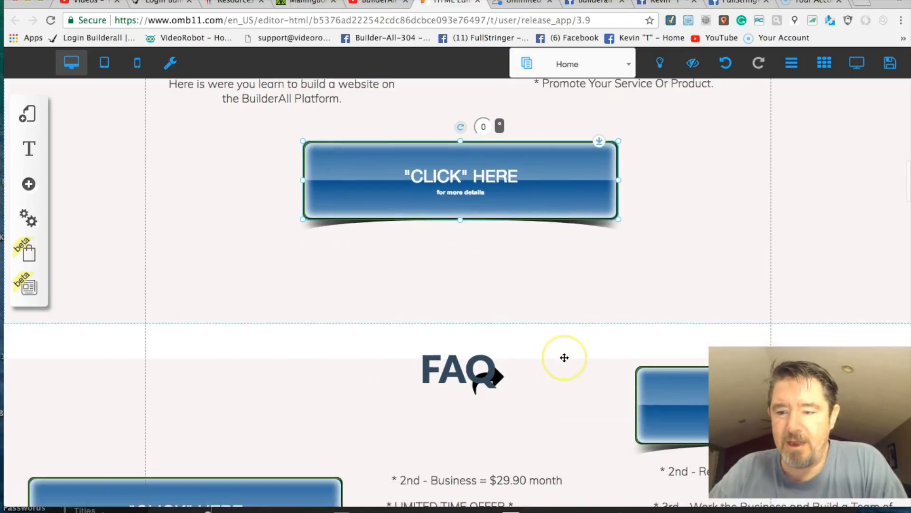
scroll(565, 357, down, 2)
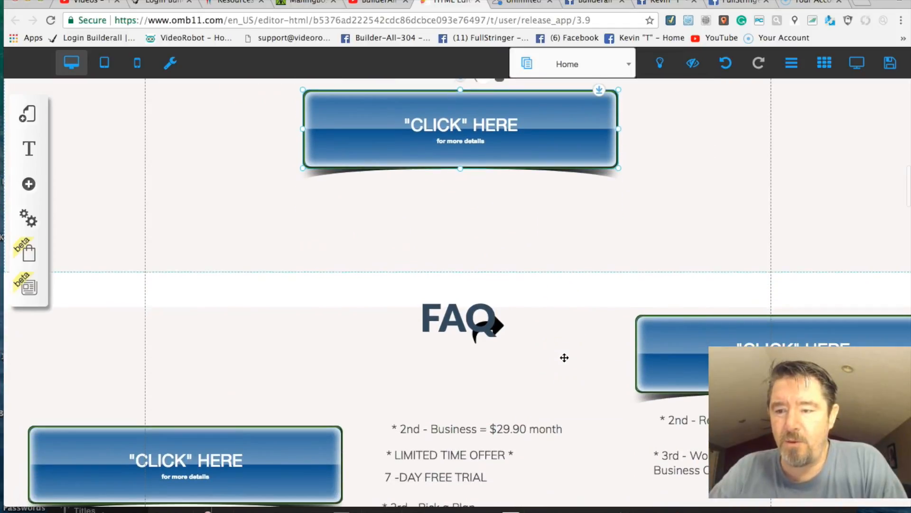
click(684, 243)
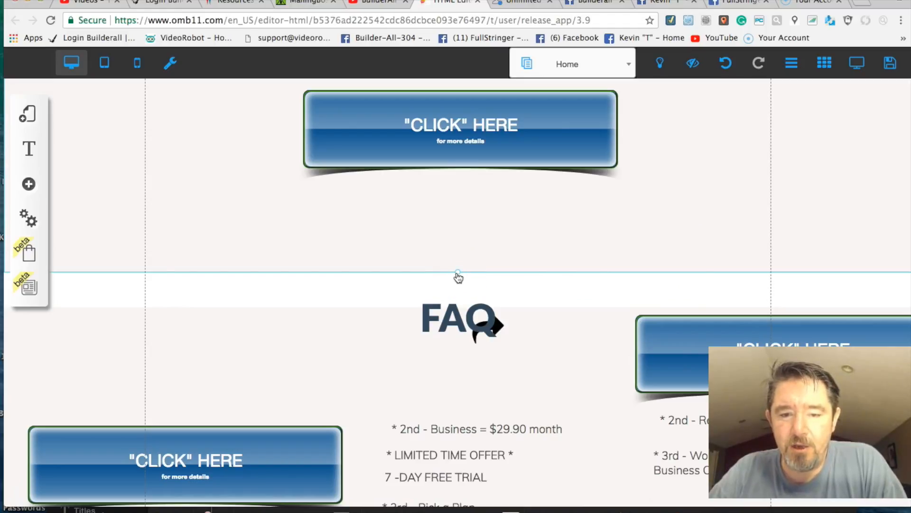
drag(458, 275, 461, 220)
Step: Move the FAQ heading down inside its own section, and pull the FAQ section up to narrow the white gap above it
drag(469, 313, 469, 336)
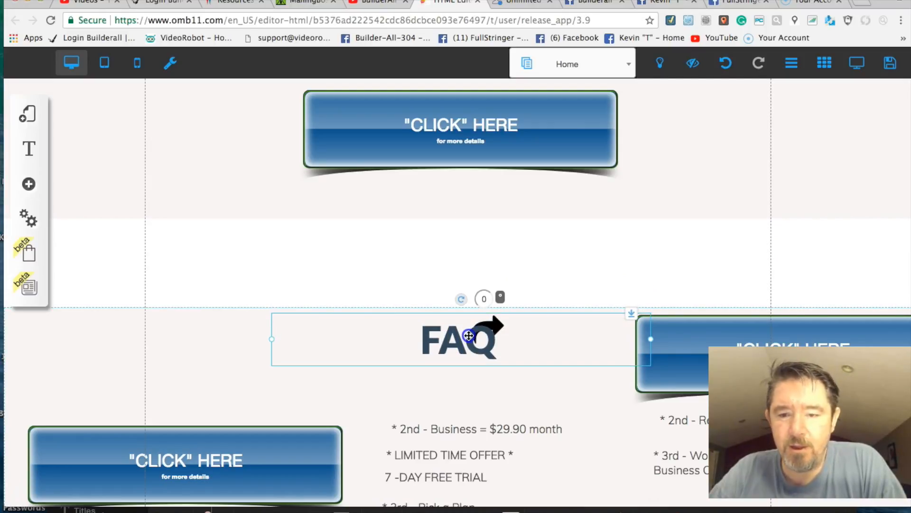
drag(632, 313, 628, 261)
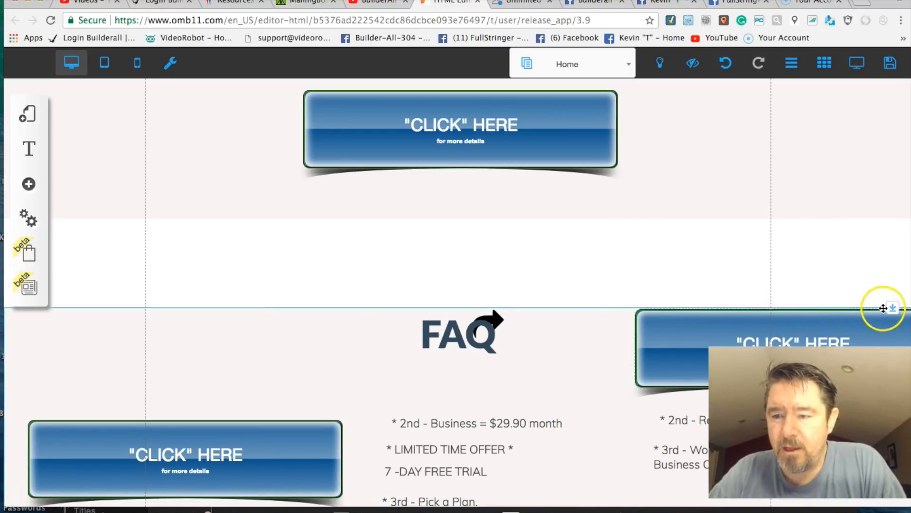
drag(893, 307, 884, 231)
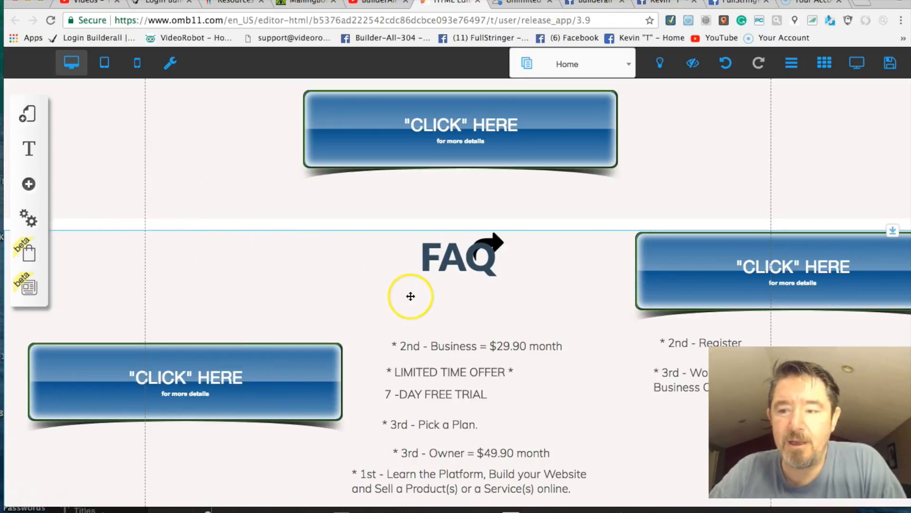
Step: Separate the overlapping FAQ heading and black arrow, moving the heading lower and the arrow to the empty area near the section's left margin
click(495, 243)
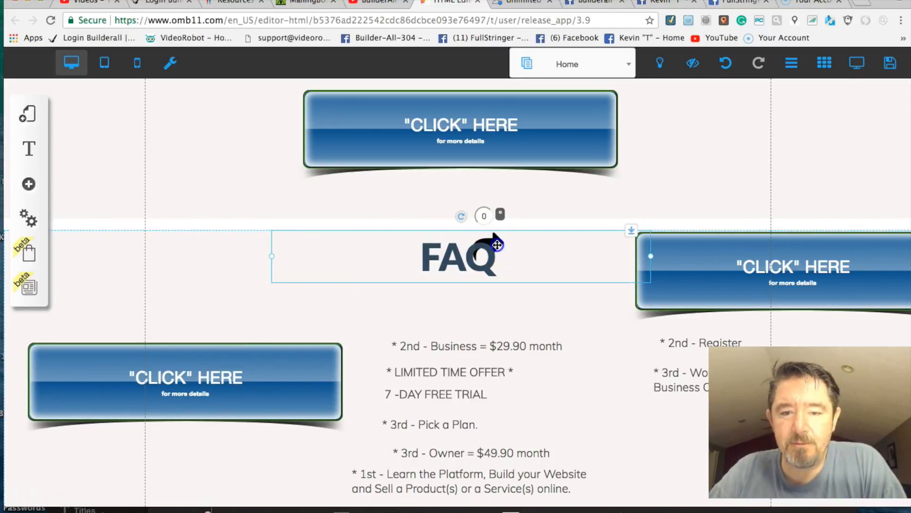
drag(497, 245, 489, 253)
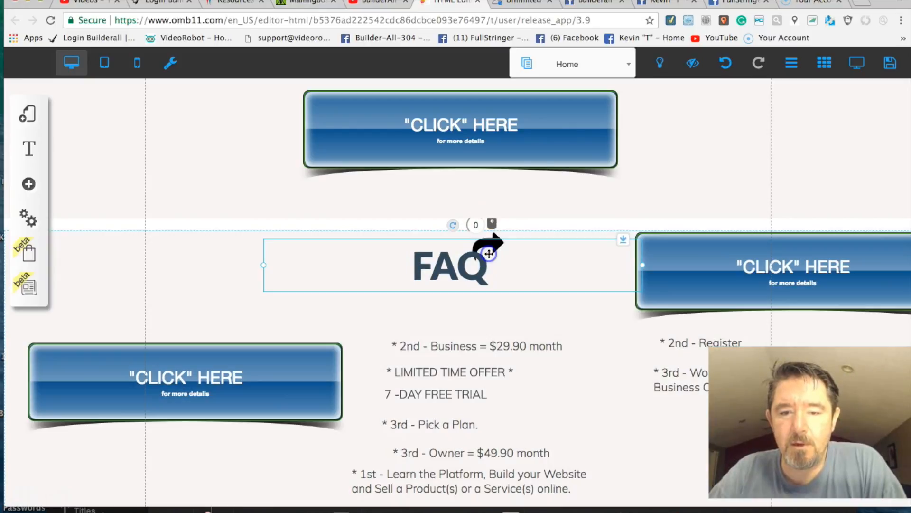
click(489, 251)
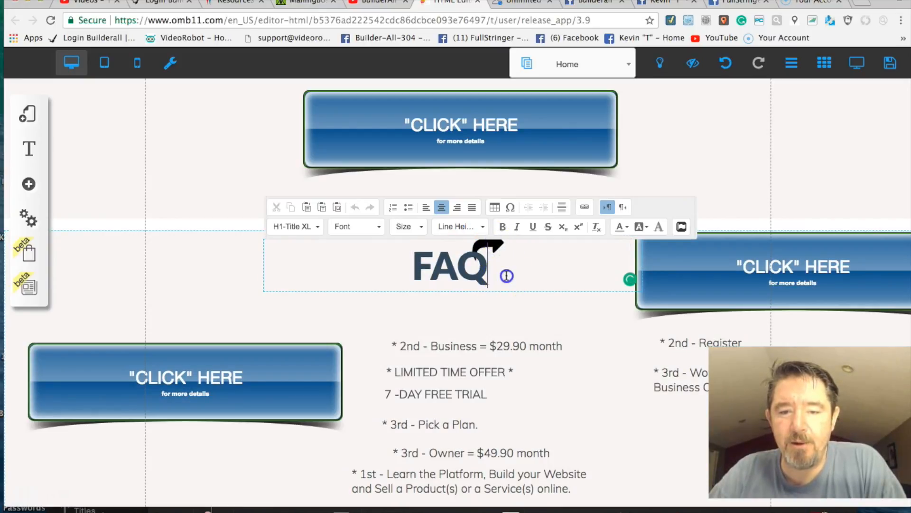
click(258, 285)
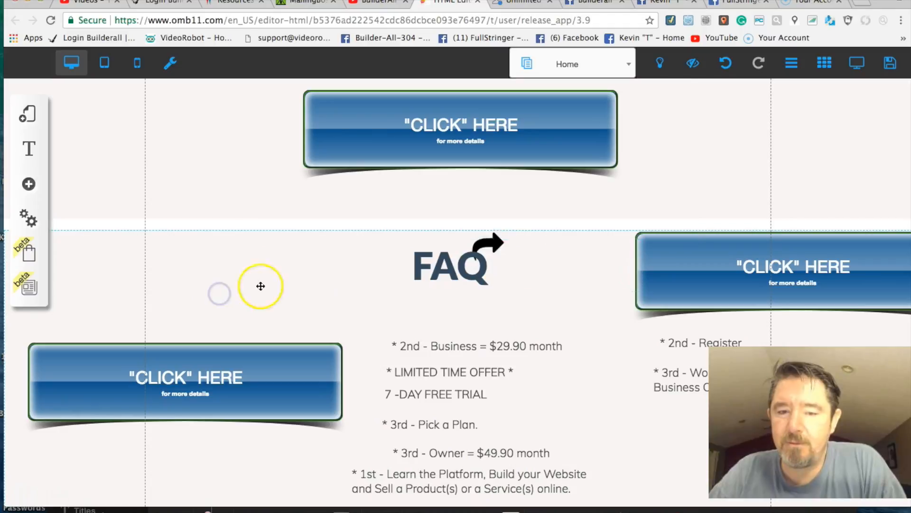
mouse_move(430, 292)
mouse_down()
mouse_move(446, 278)
mouse_move(440, 298)
mouse_up()
click(492, 244)
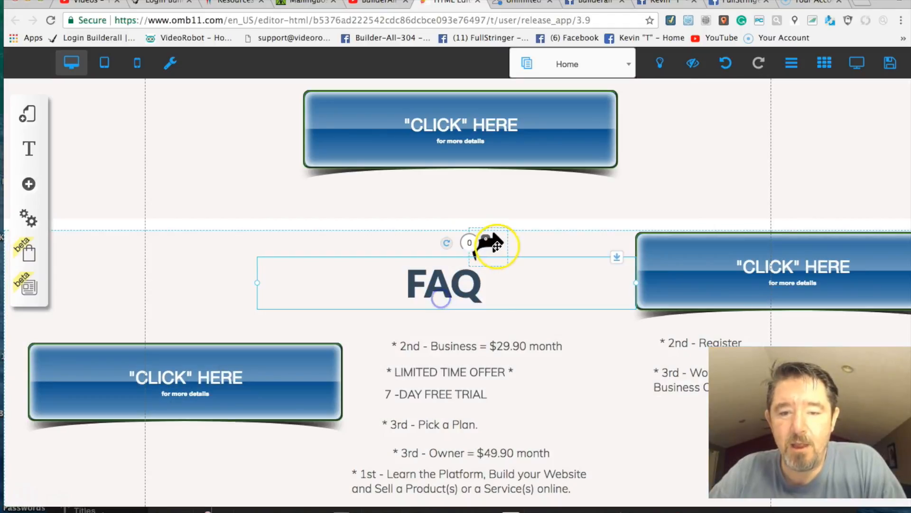
drag(498, 246, 209, 262)
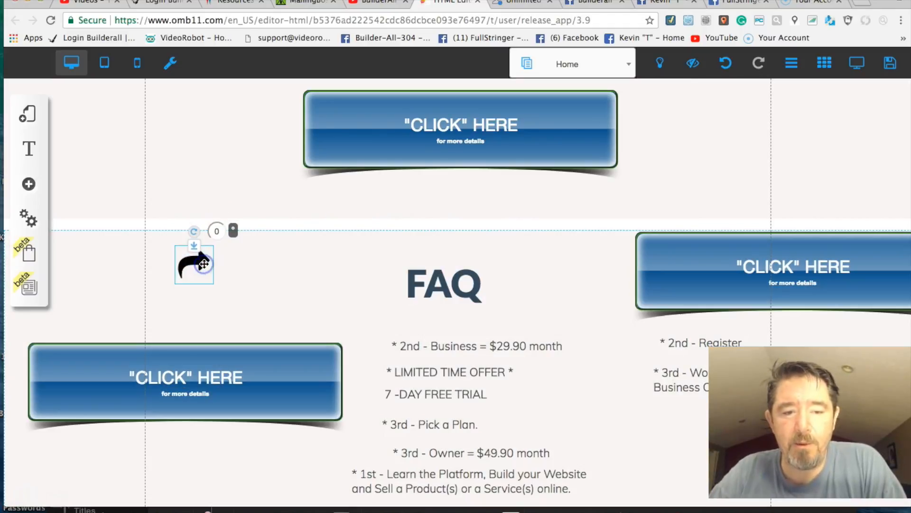
Step: Narrow the FAQ heading's text box to fit closely around the word and recentre it near the top of its section
click(437, 280)
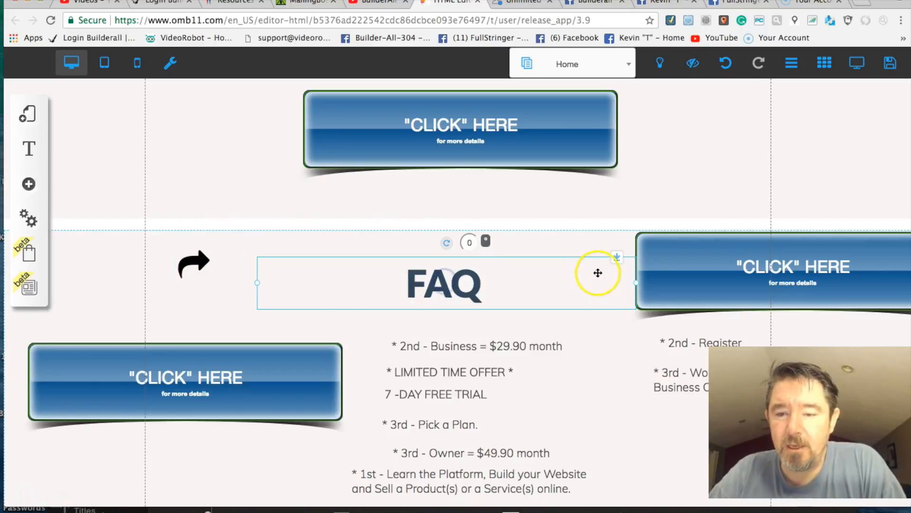
drag(258, 283, 413, 267)
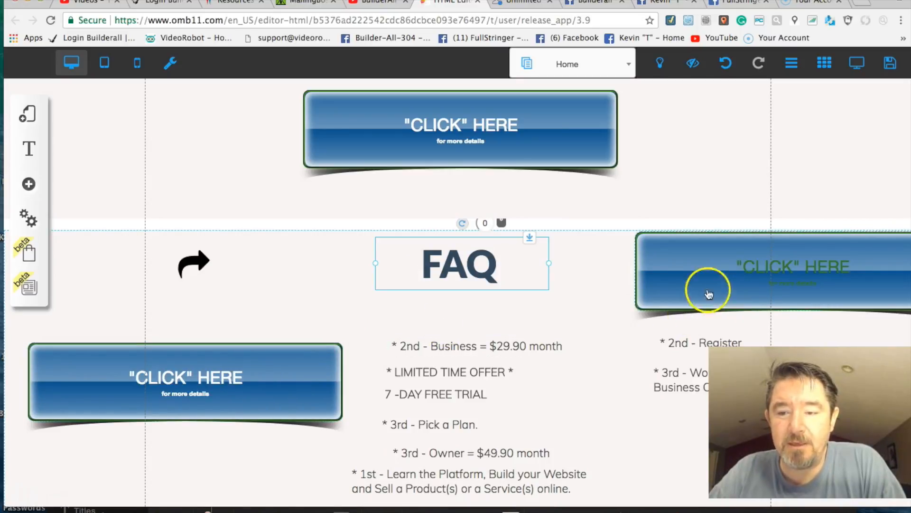
Step: Move both blue "CLICK" HERE buttons down from the upper FAQ section to the "How much does it cost?" row, side by side
scroll(654, 292, down, 4)
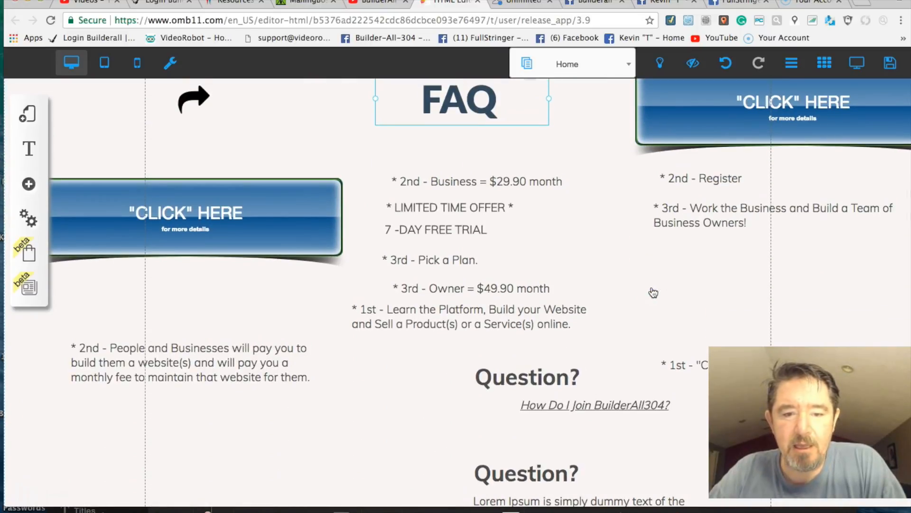
drag(309, 212, 318, 475)
drag(856, 108, 662, 467)
scroll(660, 467, down, 5)
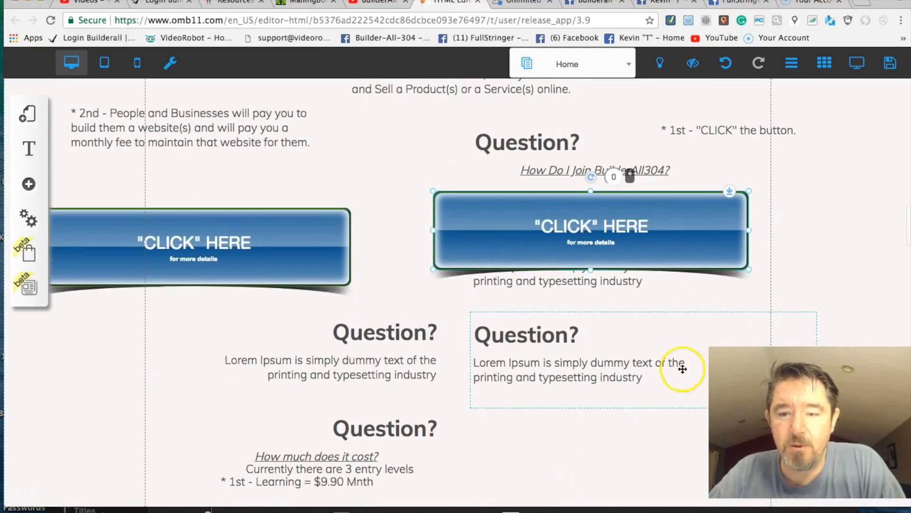
mouse_move(711, 220)
mouse_down()
mouse_move(675, 412)
mouse_move(693, 494)
mouse_up()
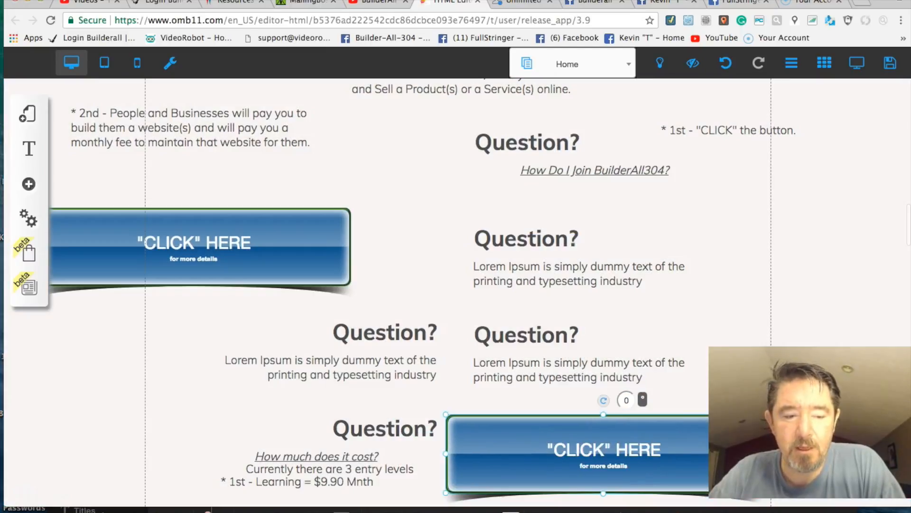
mouse_move(326, 244)
mouse_down()
mouse_move(313, 424)
mouse_move(338, 447)
mouse_up()
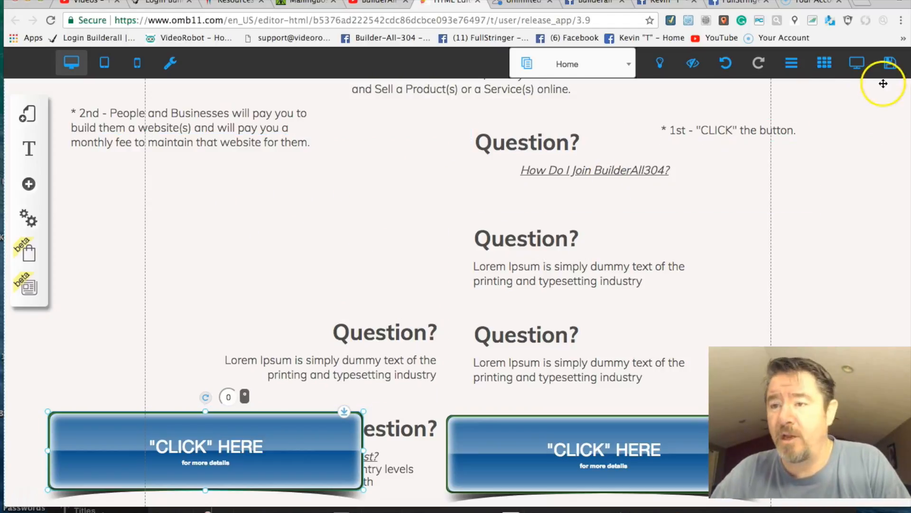
Step: Save the site changes with the modified Home page included
click(890, 64)
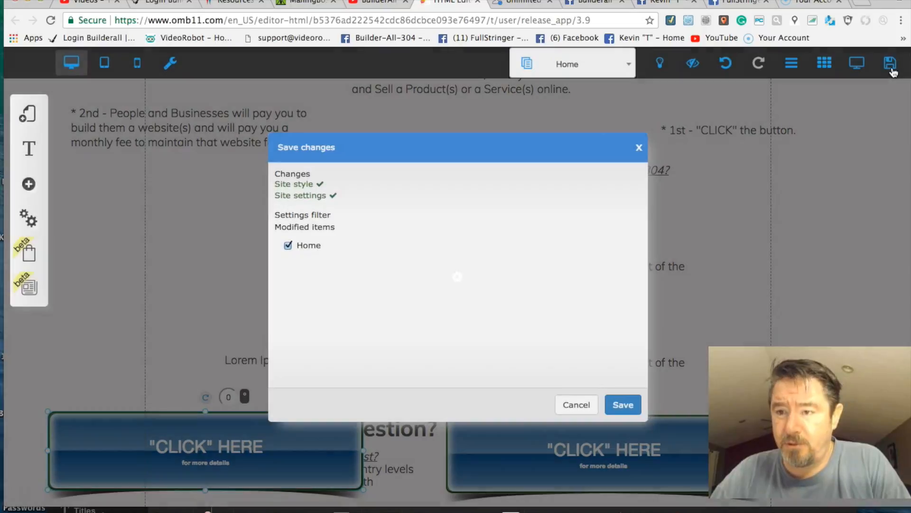
click(622, 405)
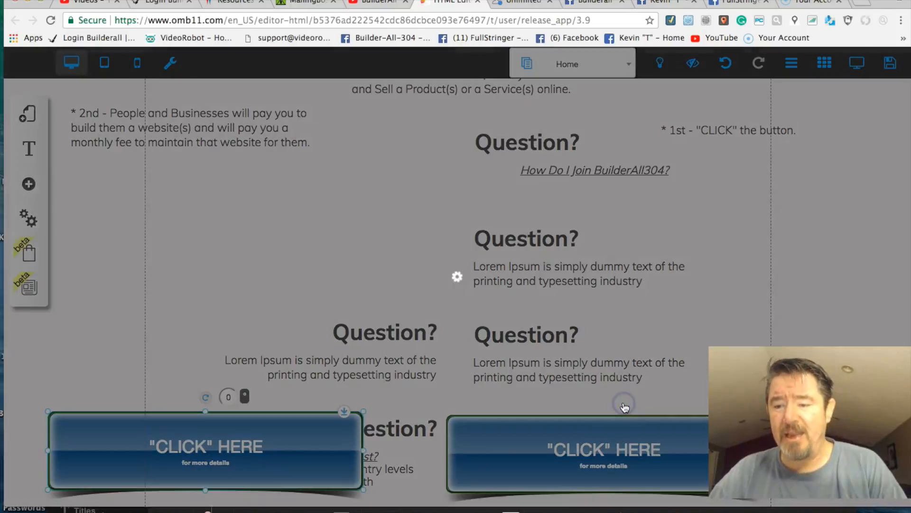